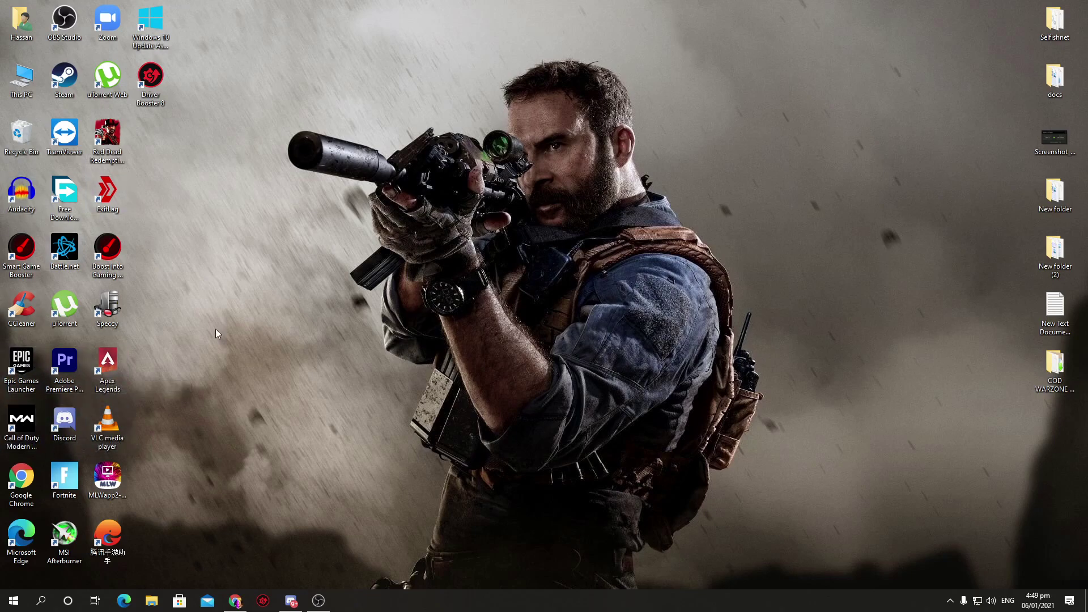
Step: Open the Call of Duty shortcut's file location on G: and scroll down to ModernWarfare.exe
{"action": "right_click", "coordinate": [24, 429]}
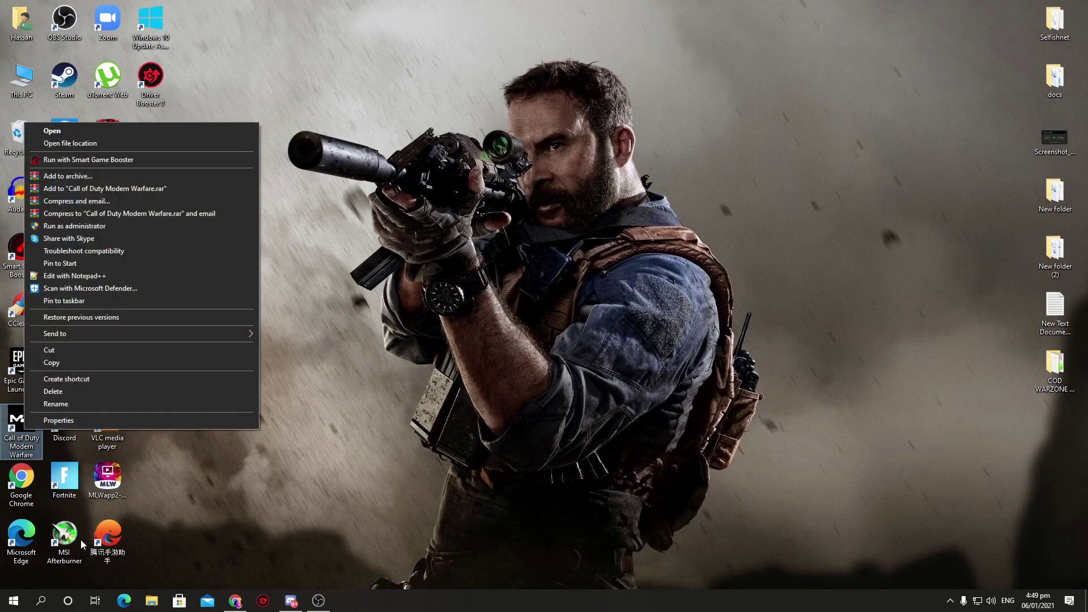
{"action": "left_click", "coordinate": [58, 419]}
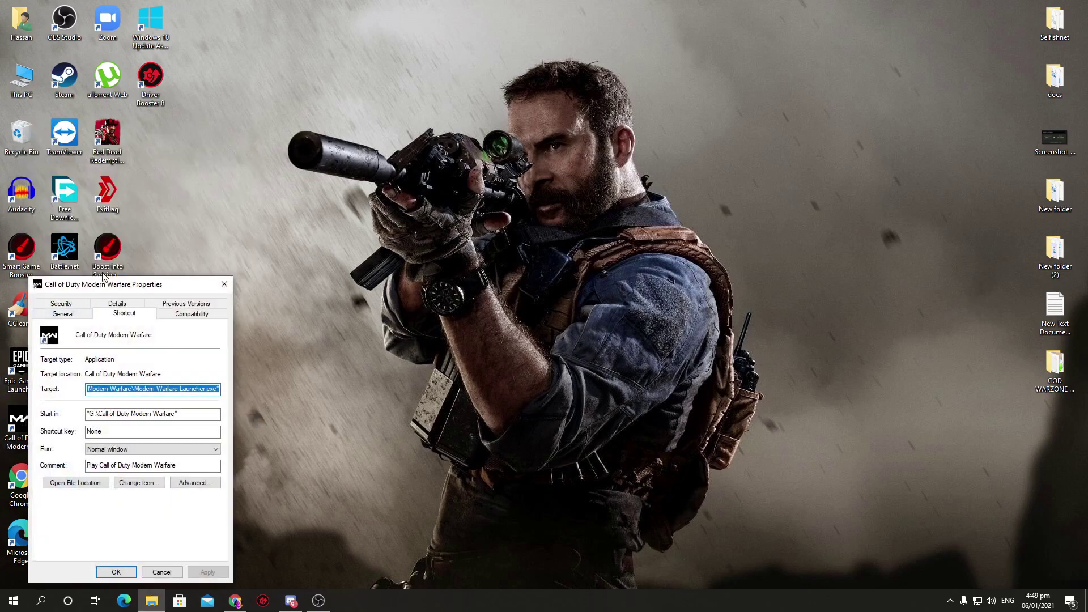
{"action": "left_click_drag", "start_coordinate": [112, 279], "coordinate": [196, 206]}
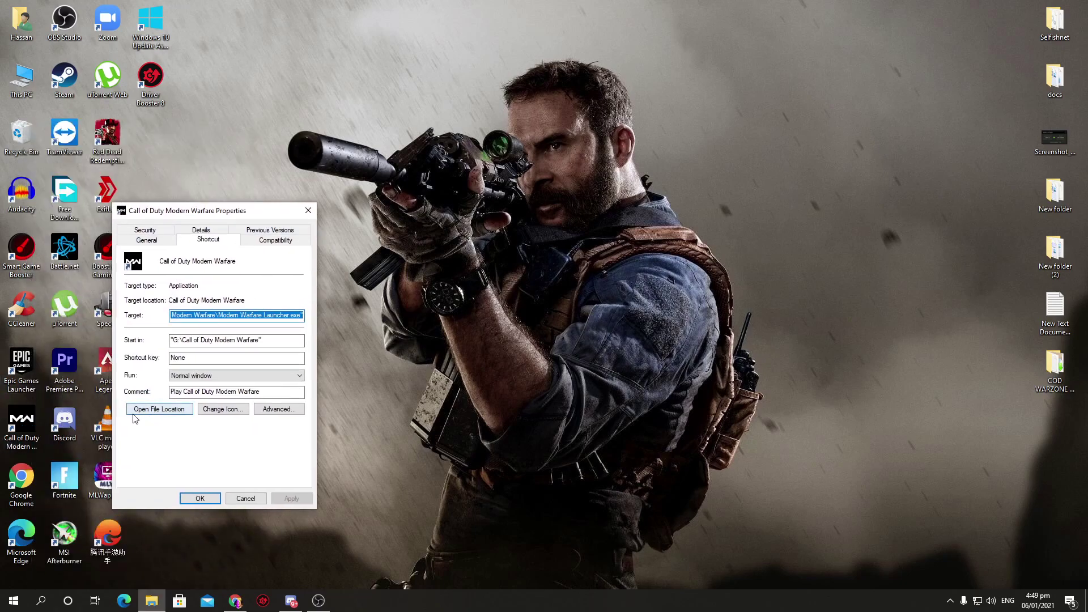
{"action": "left_click", "coordinate": [146, 415]}
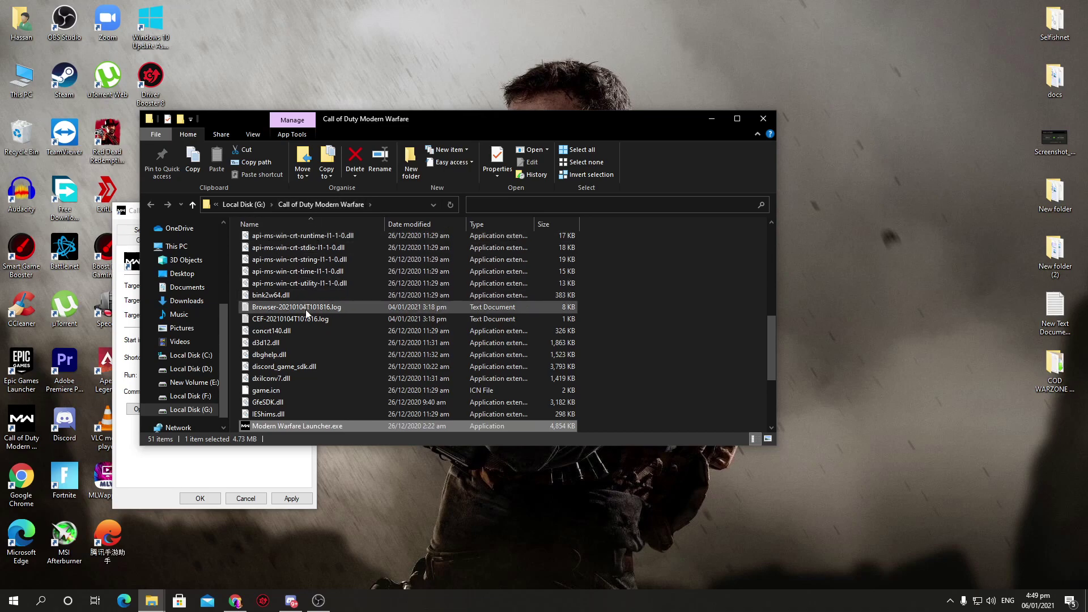
{"action": "scroll", "coordinate": [305, 310], "scroll_direction": "down", "scroll_amount": 3}
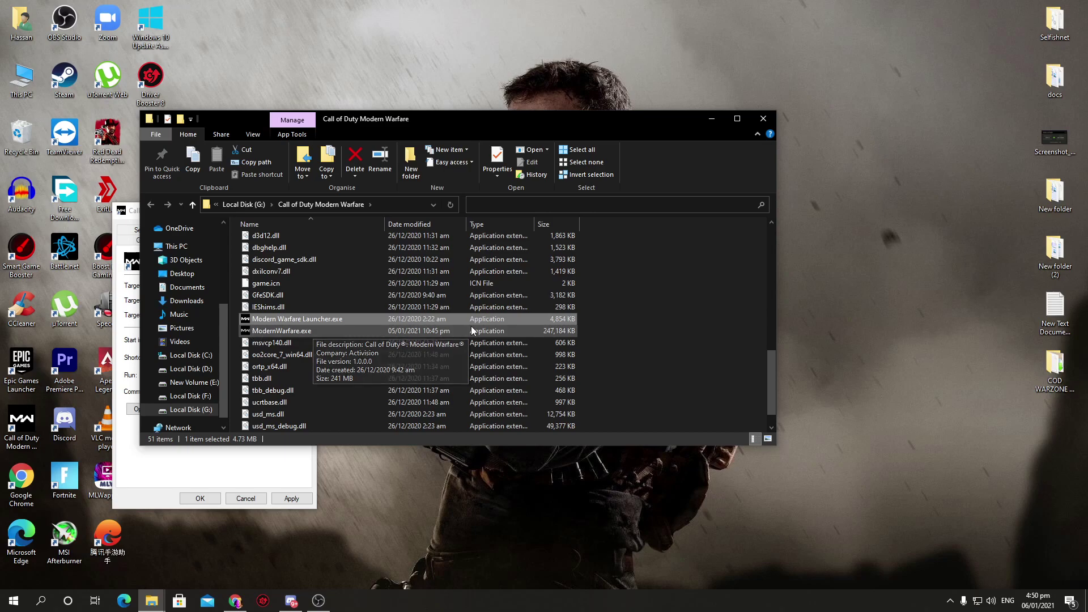
Step: In ModernWarfare.exe's Compatibility properties, turn on the high DPI scaling override
{"action": "right_click", "coordinate": [281, 331]}
{"action": "left_click", "coordinate": [308, 321]}
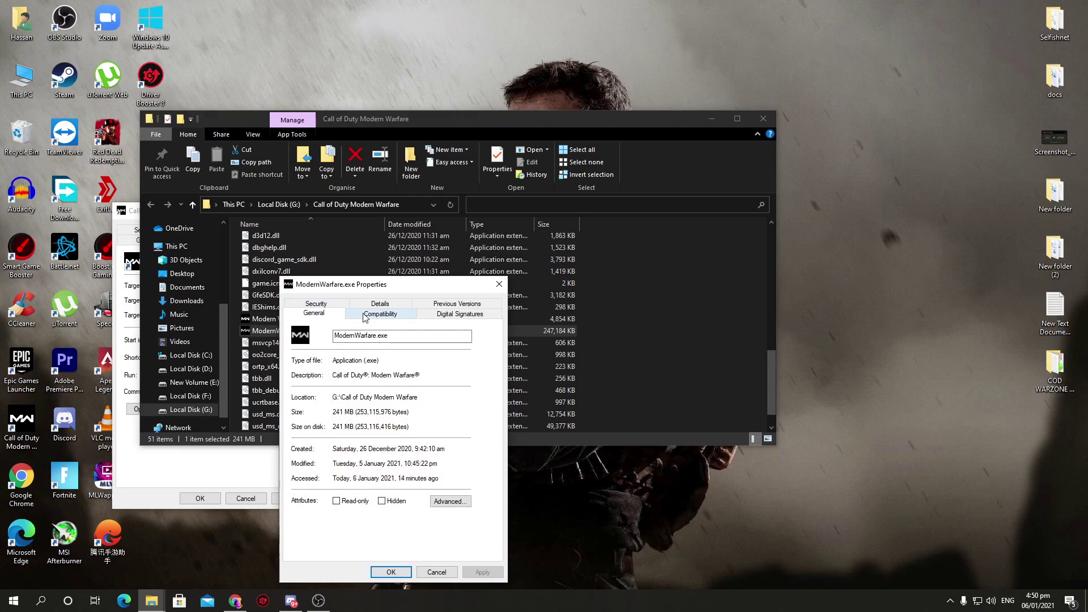
{"action": "left_click", "coordinate": [379, 312]}
{"action": "left_click_drag", "start_coordinate": [380, 283], "coordinate": [357, 163]}
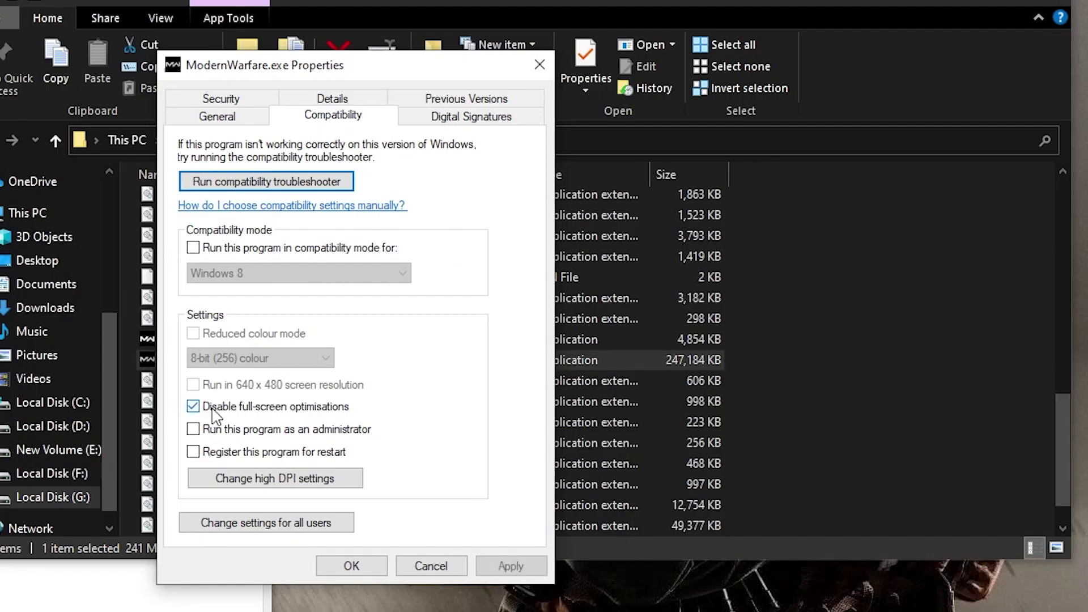
{"action": "left_click", "coordinate": [277, 478]}
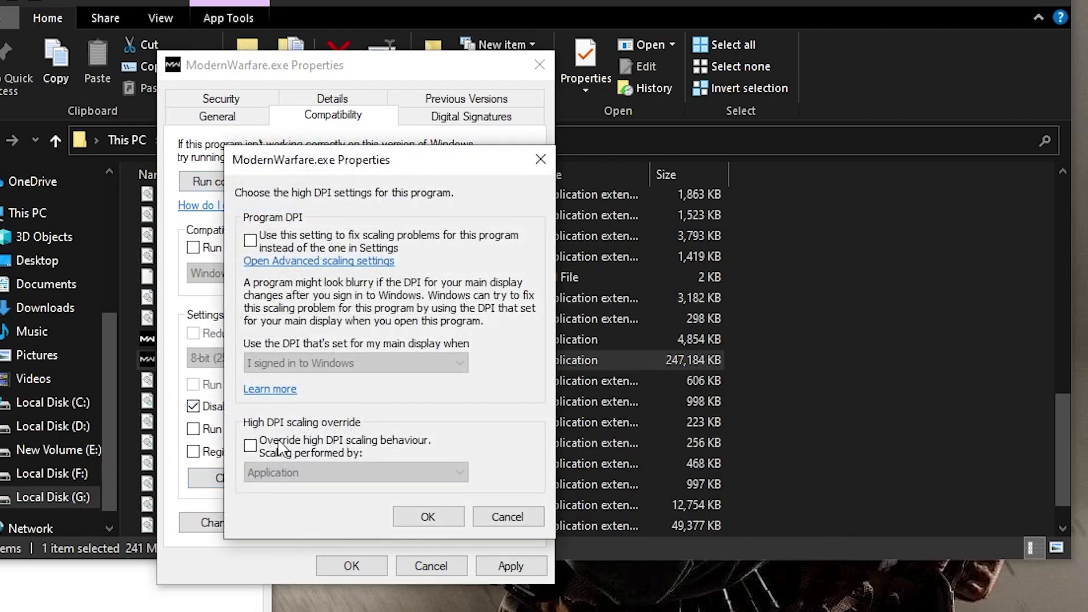
{"action": "left_click", "coordinate": [250, 446]}
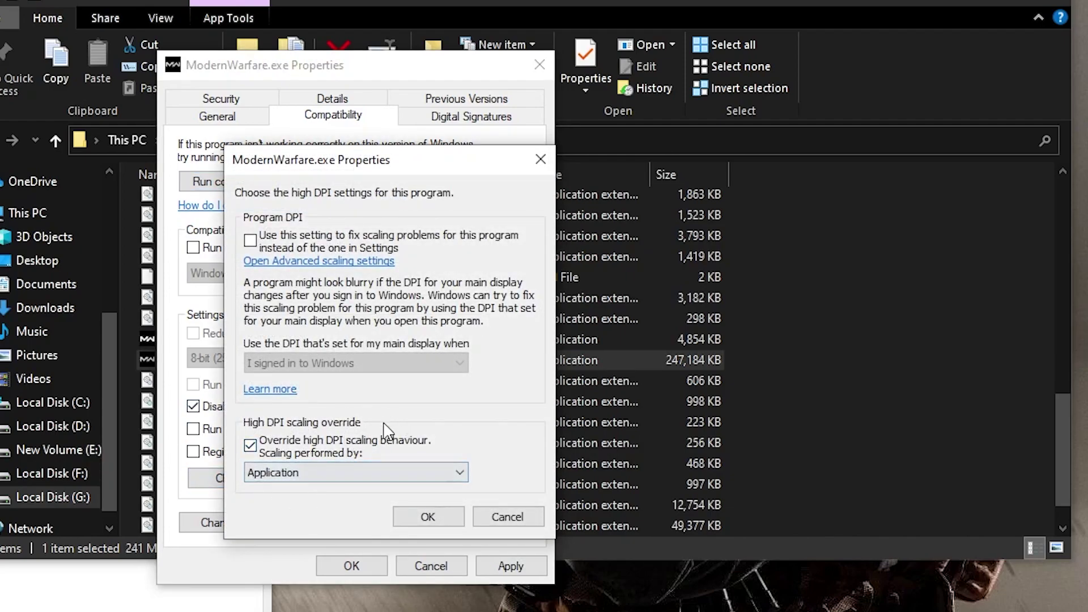
{"action": "left_click", "coordinate": [427, 516]}
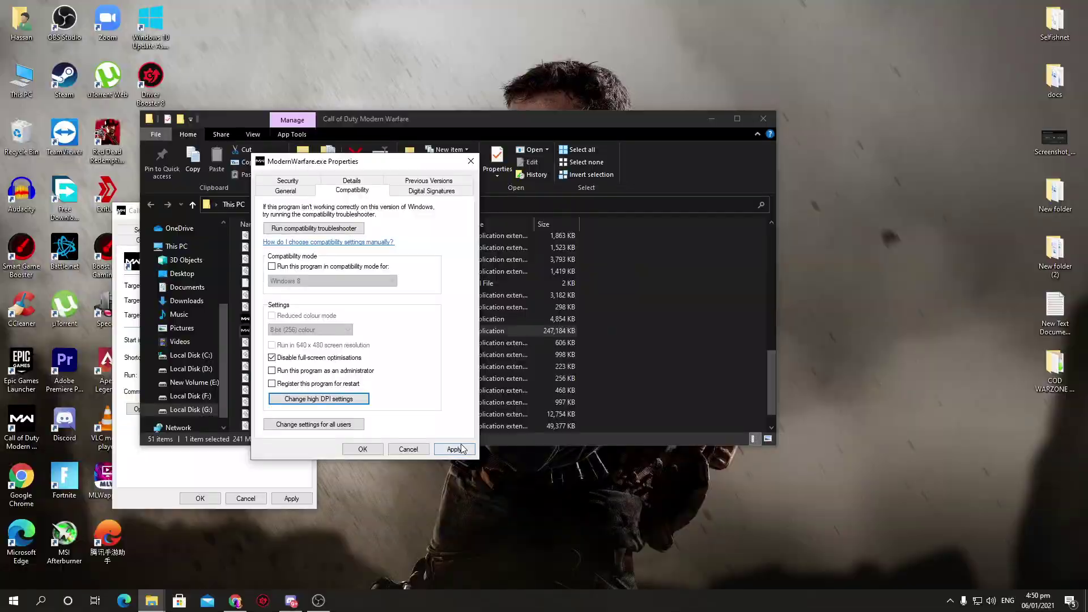
Step: Apply the compatibility changes and close the game folder and shortcut properties windows
{"action": "left_click", "coordinate": [460, 449]}
{"action": "left_click", "coordinate": [363, 448]}
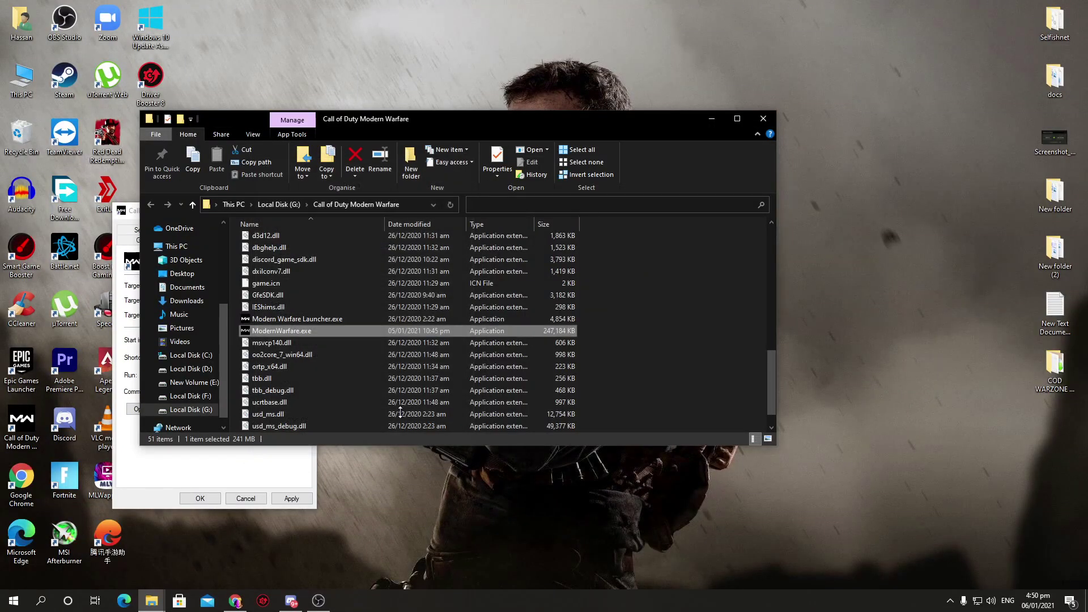
{"action": "left_click", "coordinate": [771, 123]}
{"action": "left_click", "coordinate": [306, 210]}
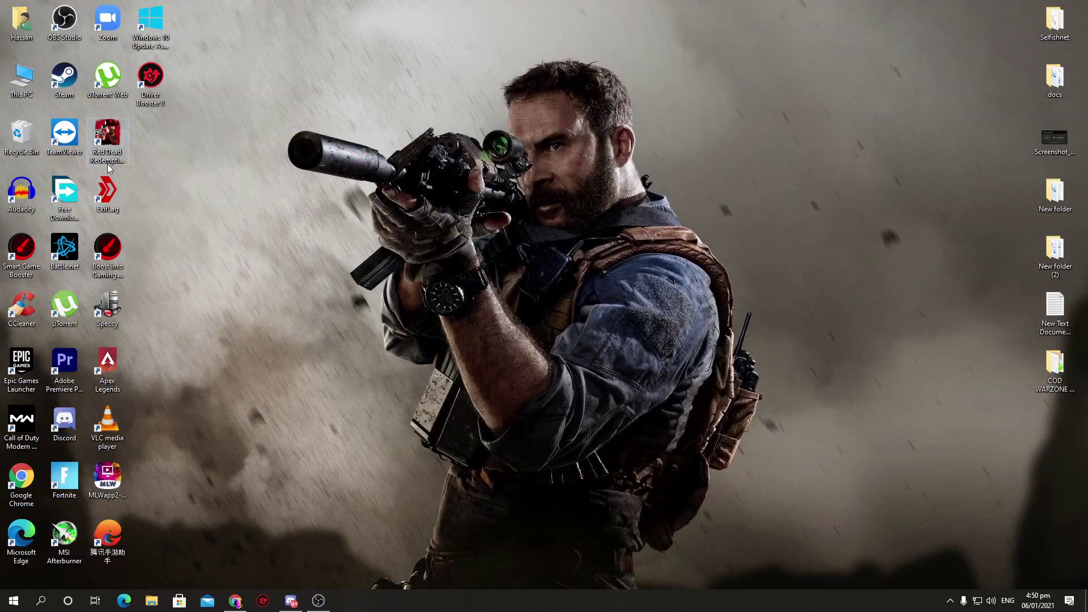
Step: Go to Documents > Call of Duty Modern Warfare > players and edit adv_options.ini in Notepad
{"action": "left_click", "coordinate": [151, 600]}
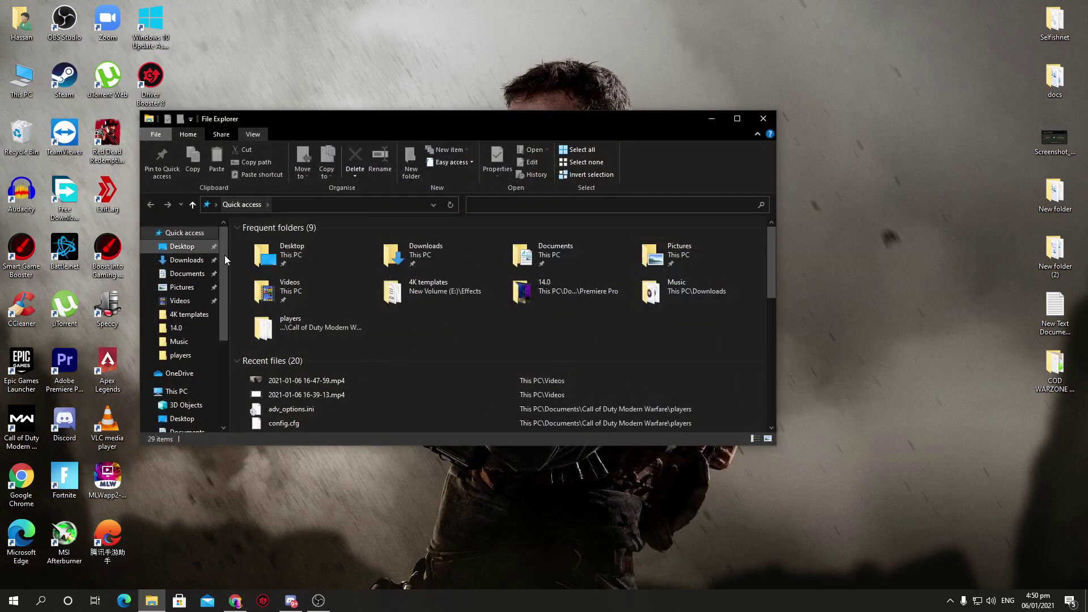
{"action": "left_click", "coordinate": [161, 276]}
{"action": "double_click", "coordinate": [266, 268]}
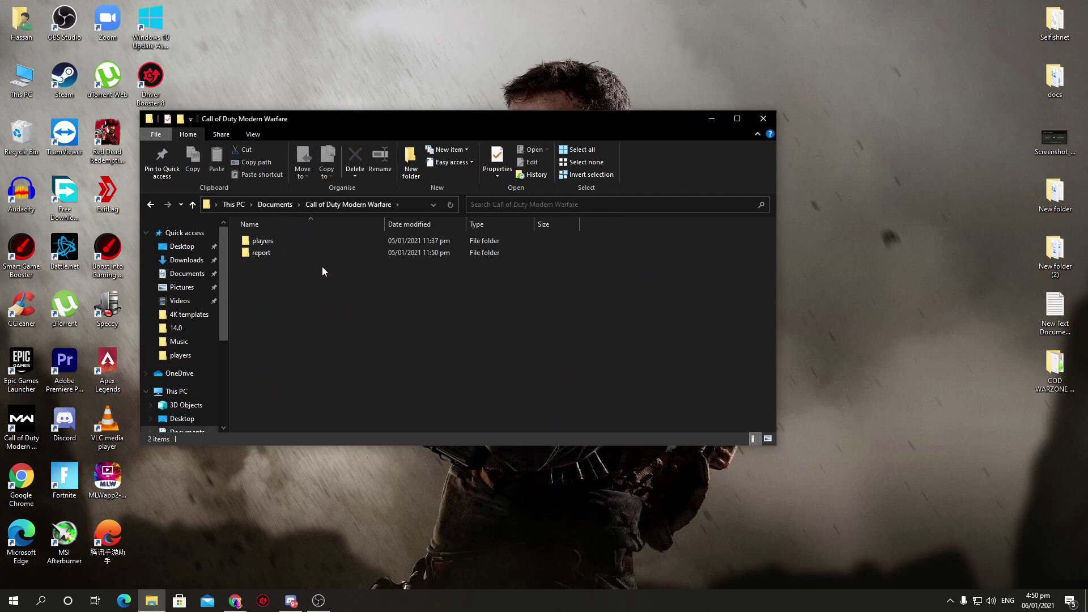
{"action": "left_click", "coordinate": [266, 240]}
{"action": "double_click", "coordinate": [266, 240]}
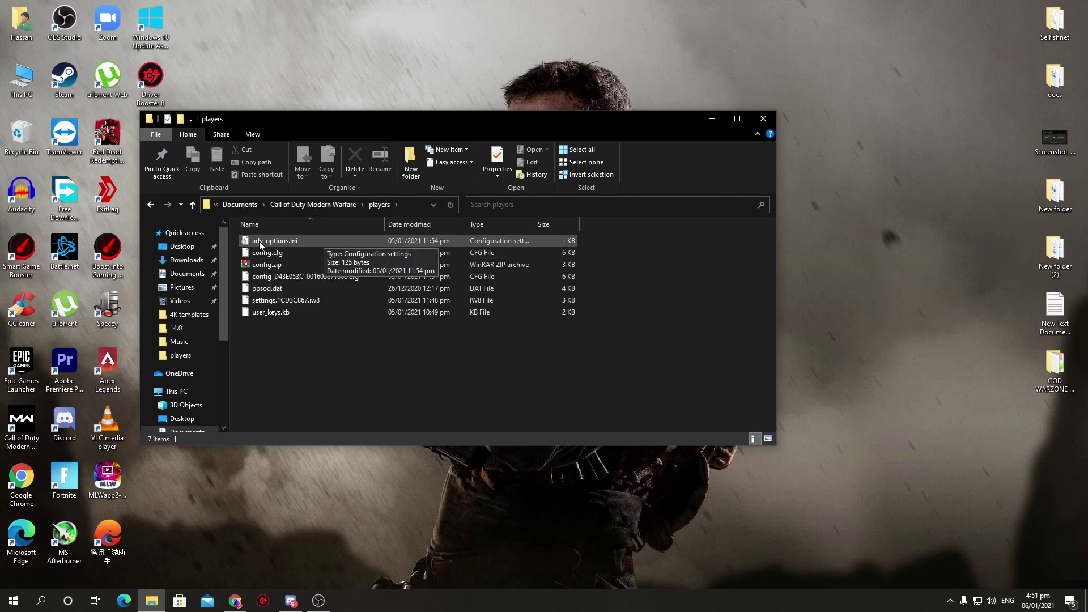
{"action": "right_click", "coordinate": [259, 241]}
{"action": "left_click", "coordinate": [282, 276]}
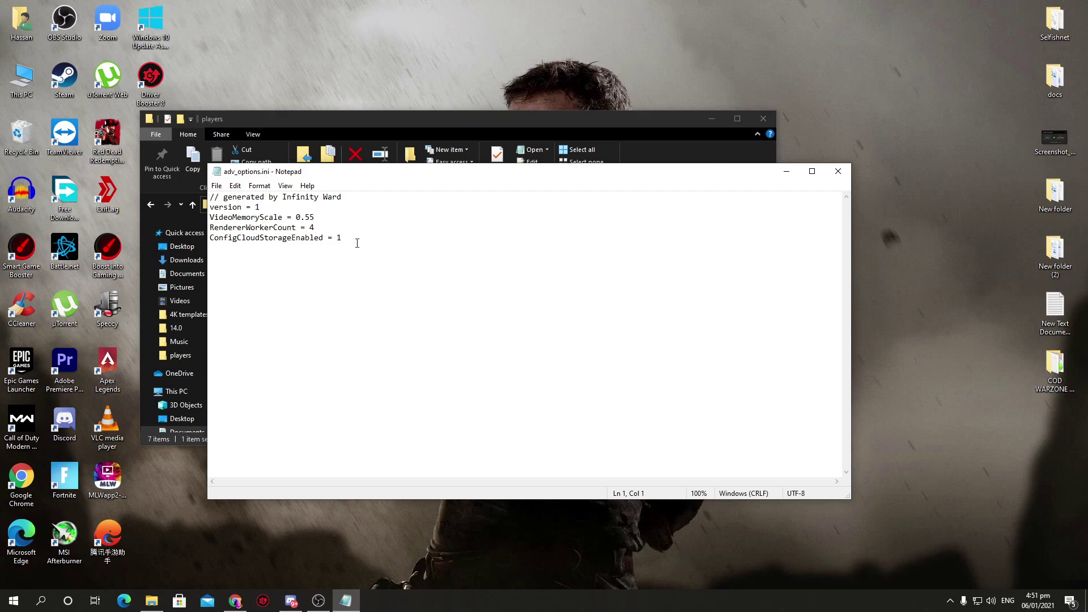
Step: Review adv_options.ini's VideoMemoryScale = 0.55 setting, close Notepad, and select the other players files
{"action": "left_click_drag", "start_coordinate": [357, 243], "coordinate": [208, 199]}
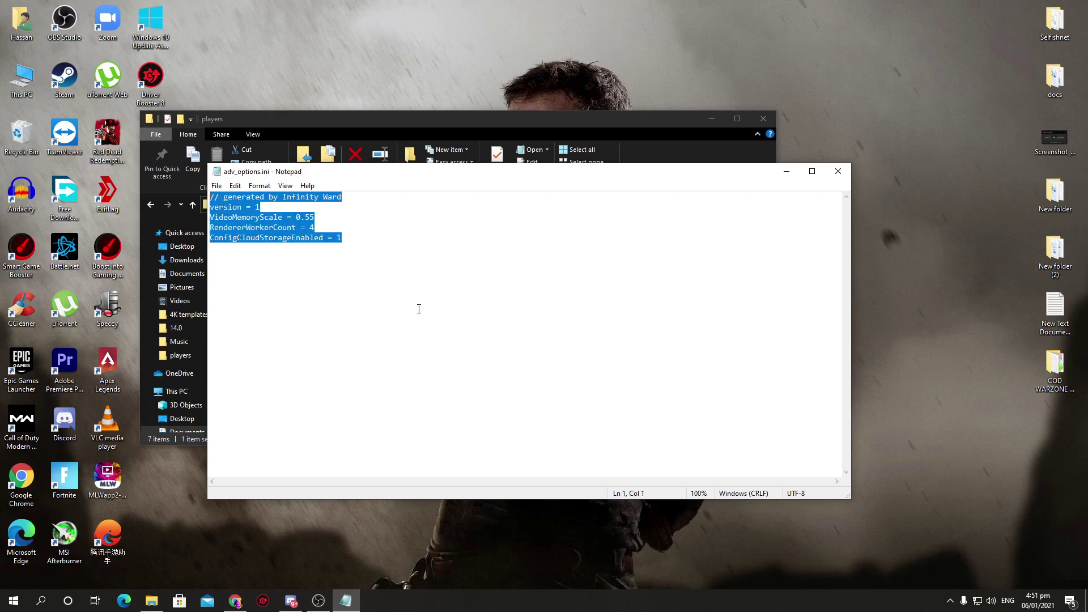
{"action": "left_click", "coordinate": [368, 222]}
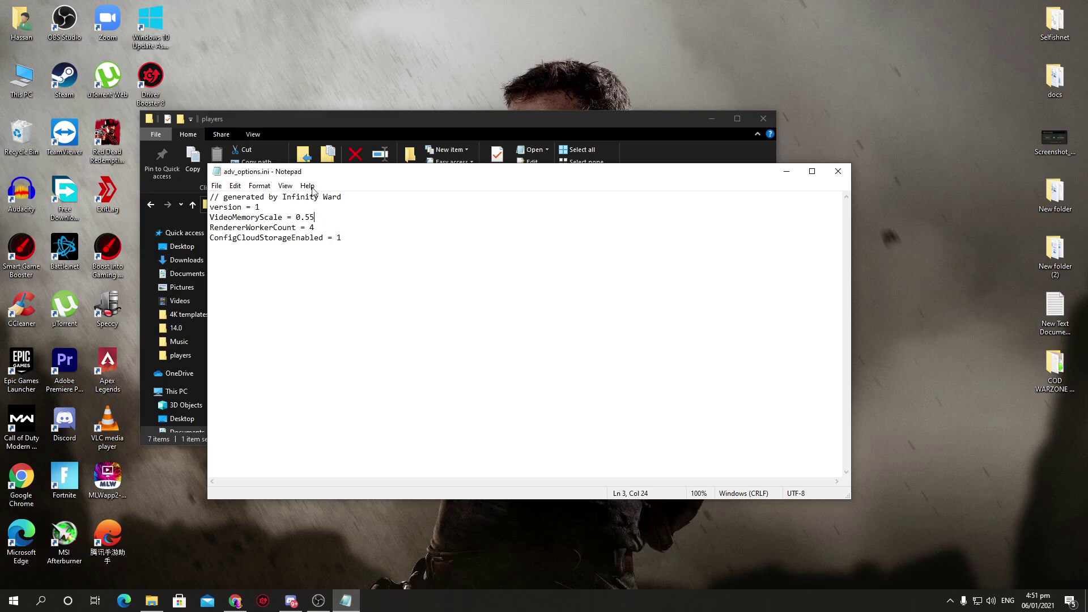
{"action": "left_click_drag", "start_coordinate": [342, 237], "coordinate": [212, 198]}
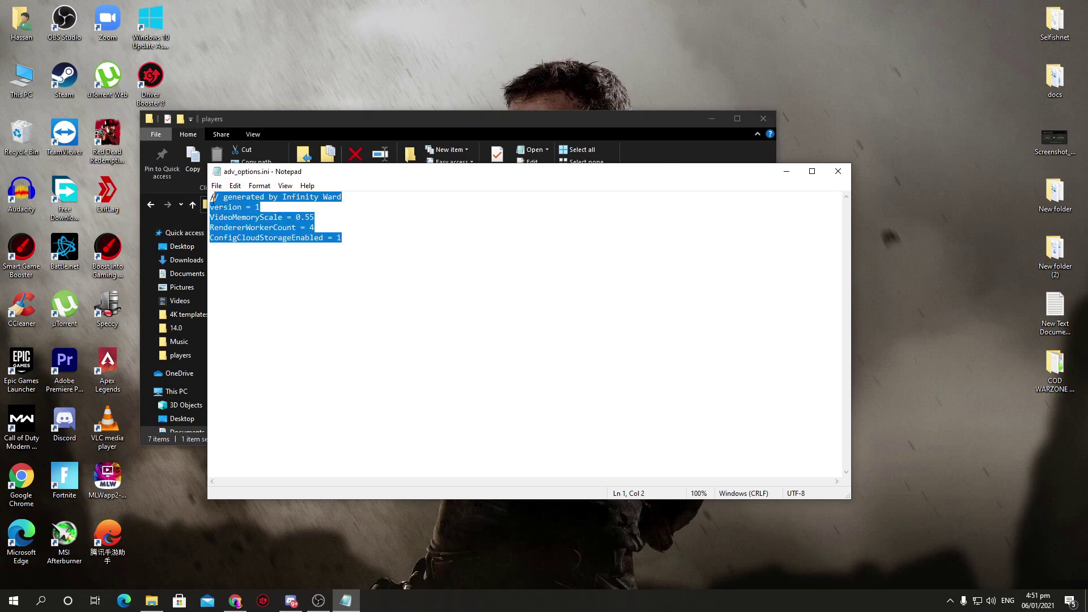
{"action": "left_click", "coordinate": [838, 171]}
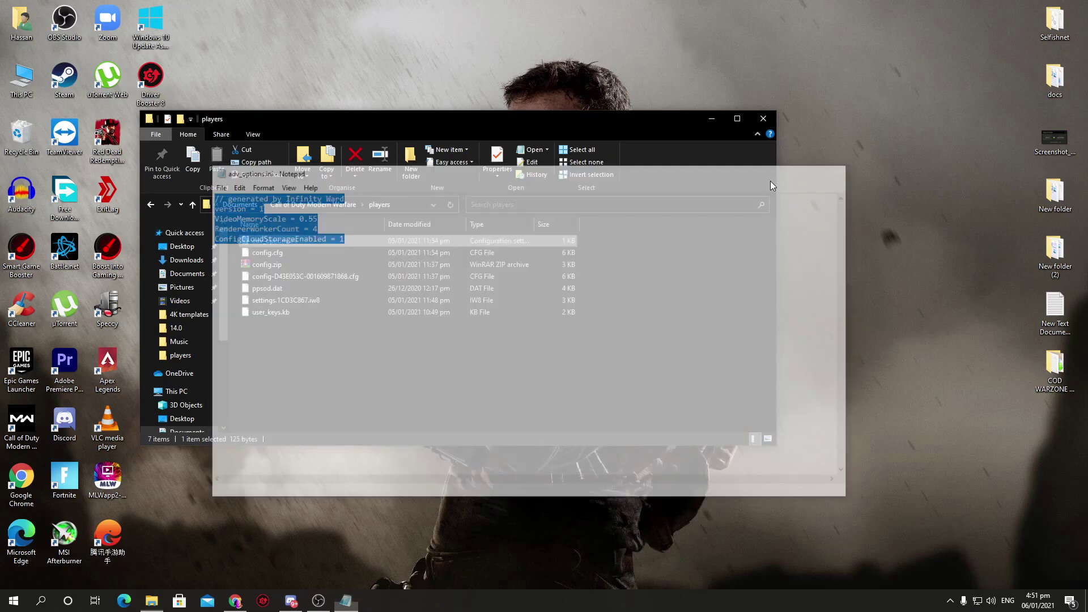
{"action": "left_click_drag", "start_coordinate": [277, 344], "coordinate": [298, 250]}
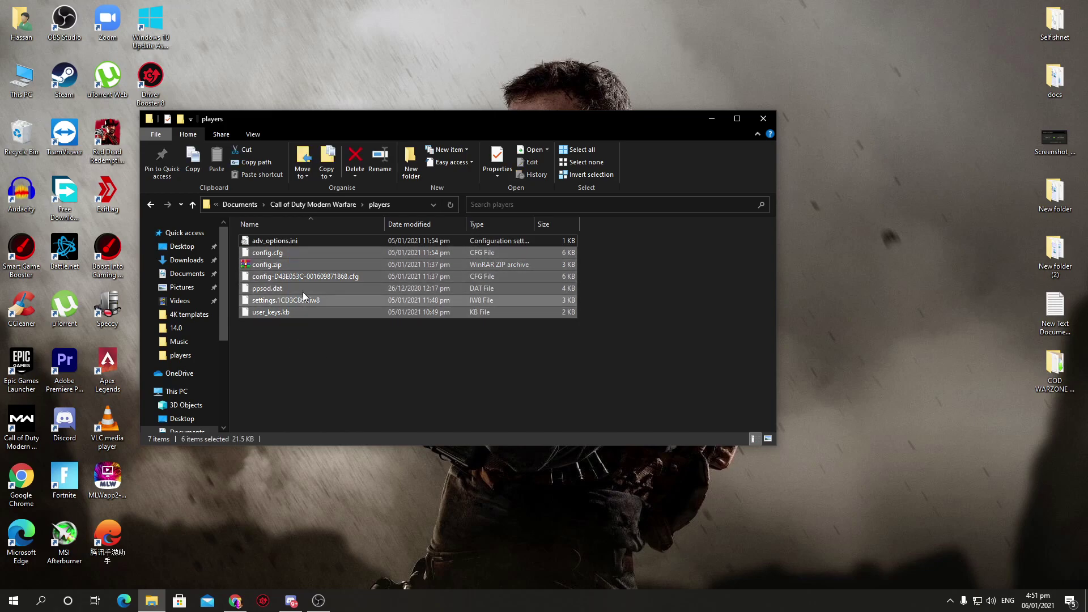
Step: Reselect the players files, then move the COD WARZONE BOOST PACK 2021 folder to mid-desktop
{"action": "left_click", "coordinate": [297, 309]}
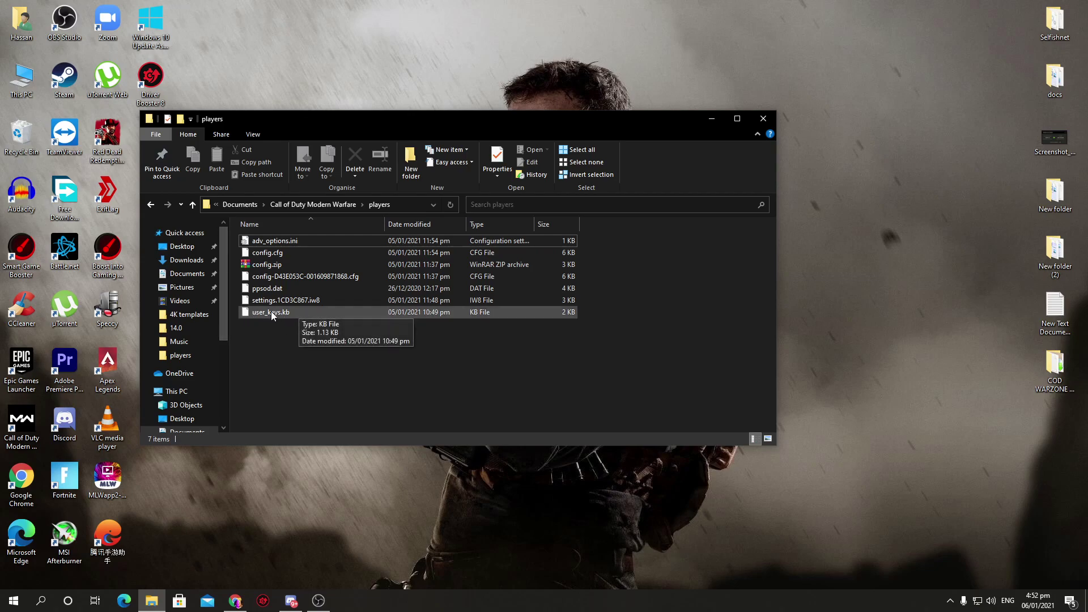
{"action": "left_click_drag", "start_coordinate": [601, 306], "coordinate": [331, 240]}
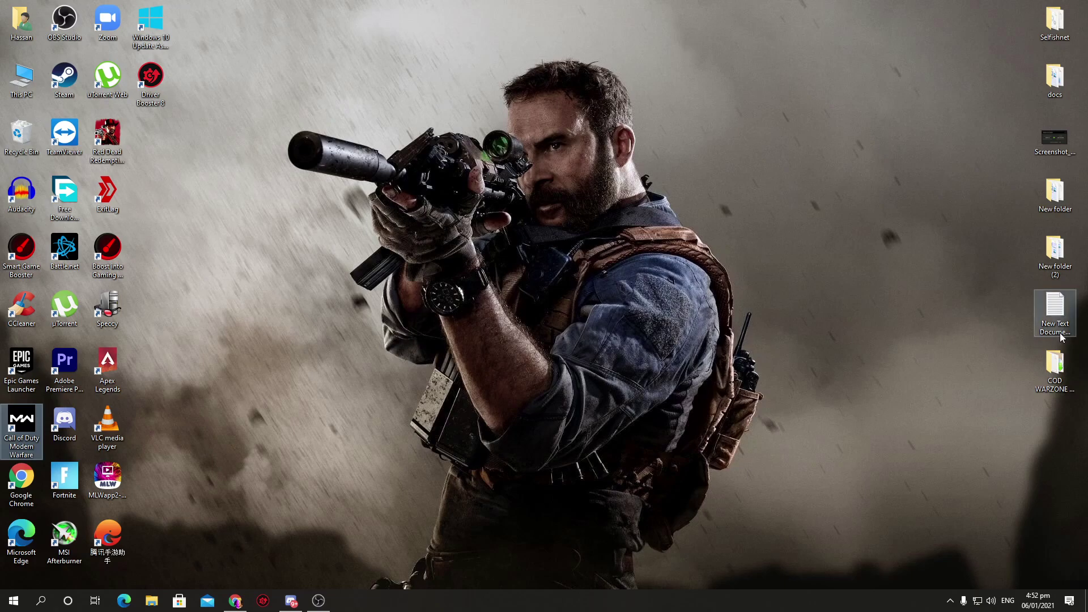
{"action": "left_click_drag", "start_coordinate": [1054, 368], "coordinate": [409, 264]}
{"action": "left_click_drag", "start_coordinate": [238, 233], "coordinate": [238, 261]}
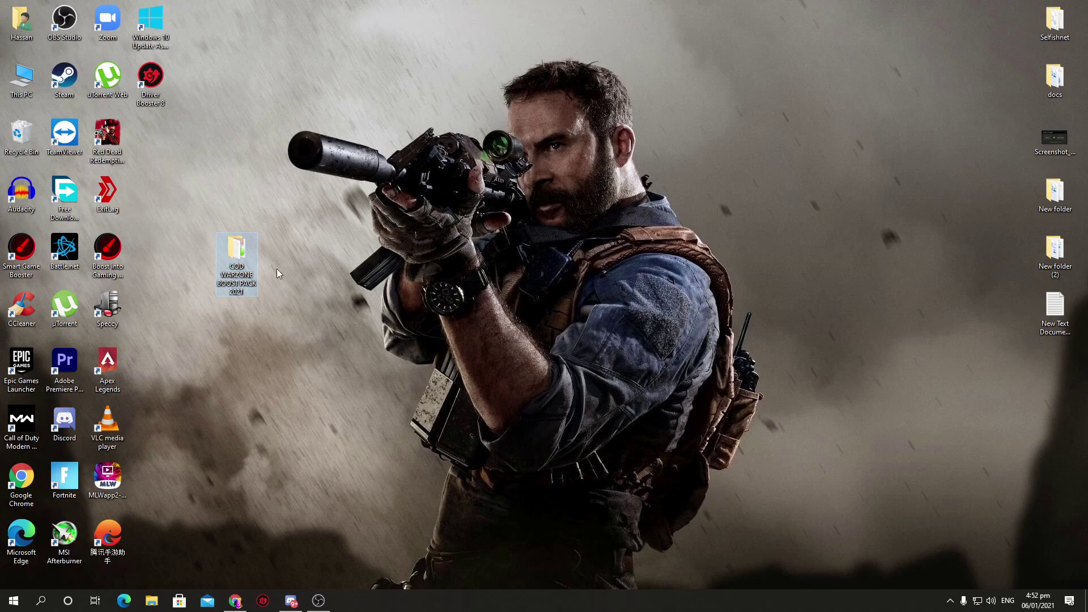
Step: Open the COD WARZONE BOOST PACK 2021 folder and view its cmd.txt commands in Notepad
{"action": "double_click", "coordinate": [237, 255]}
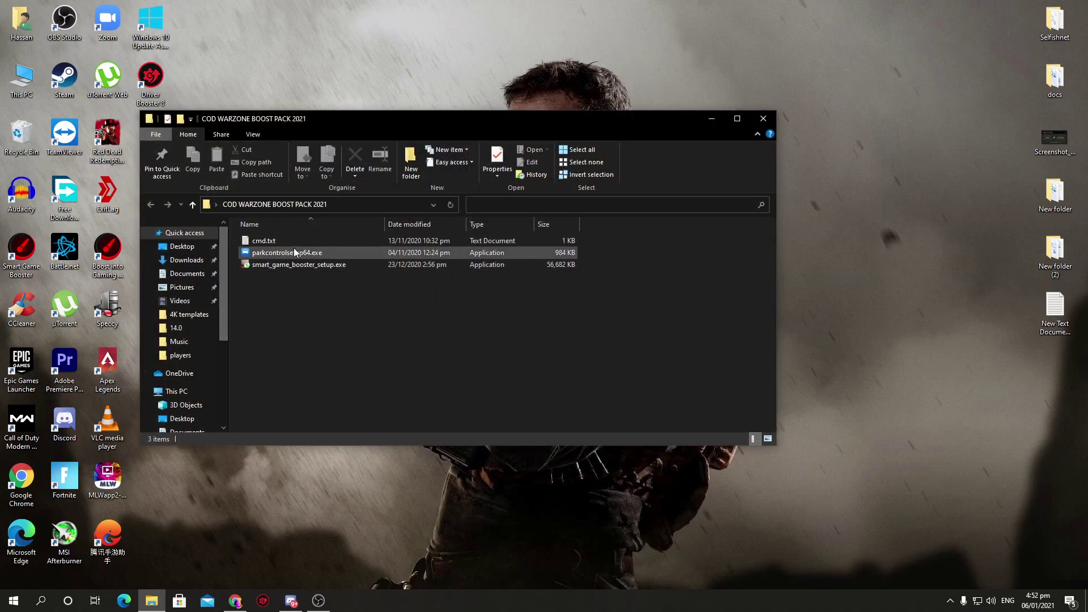
{"action": "double_click", "coordinate": [264, 240]}
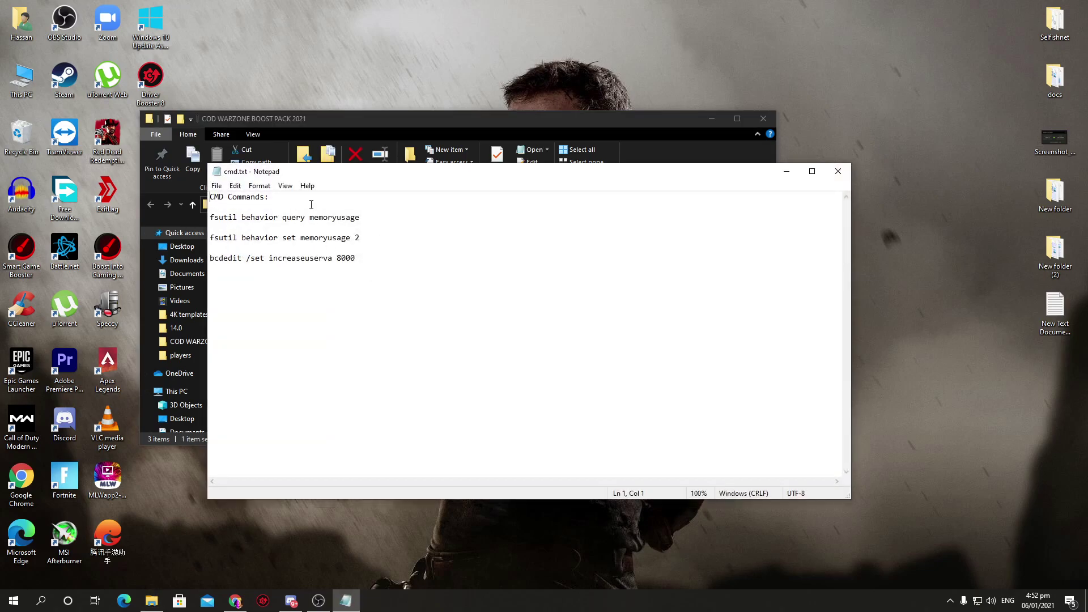
{"action": "left_click_drag", "start_coordinate": [352, 170], "coordinate": [322, 99]}
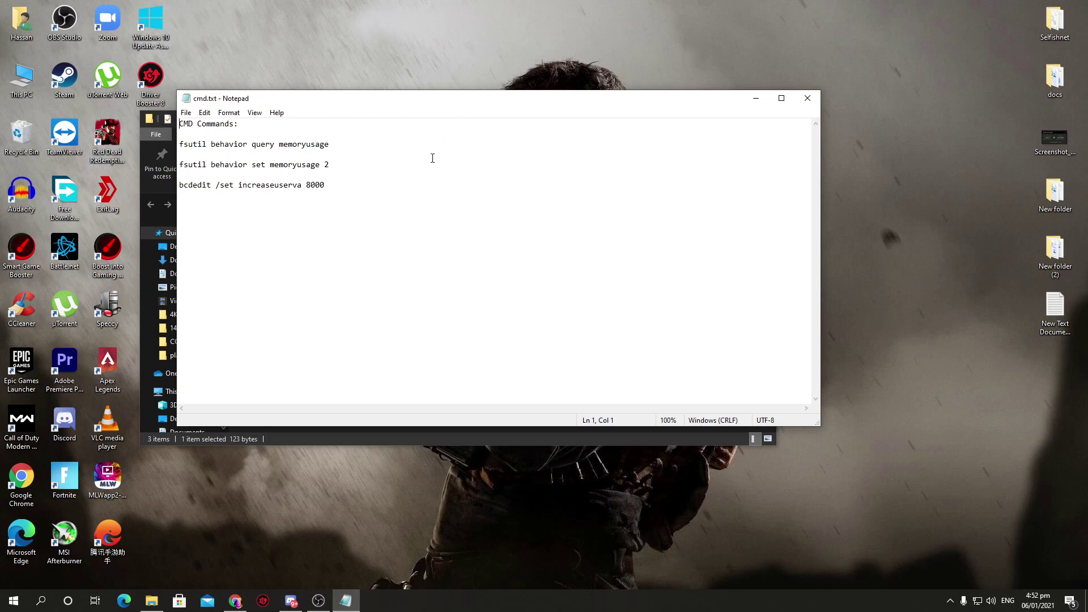
Step: Run the memoryusage query from cmd.txt in an administrator Command Prompt
{"action": "left_click", "coordinate": [42, 603]}
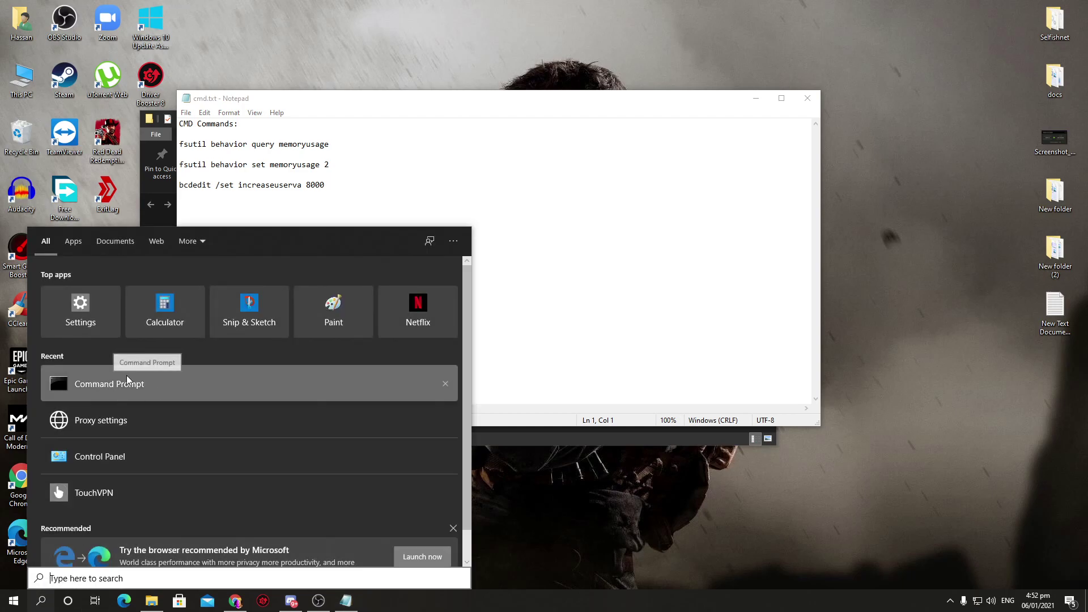
{"action": "right_click", "coordinate": [153, 387]}
{"action": "left_click", "coordinate": [156, 389]}
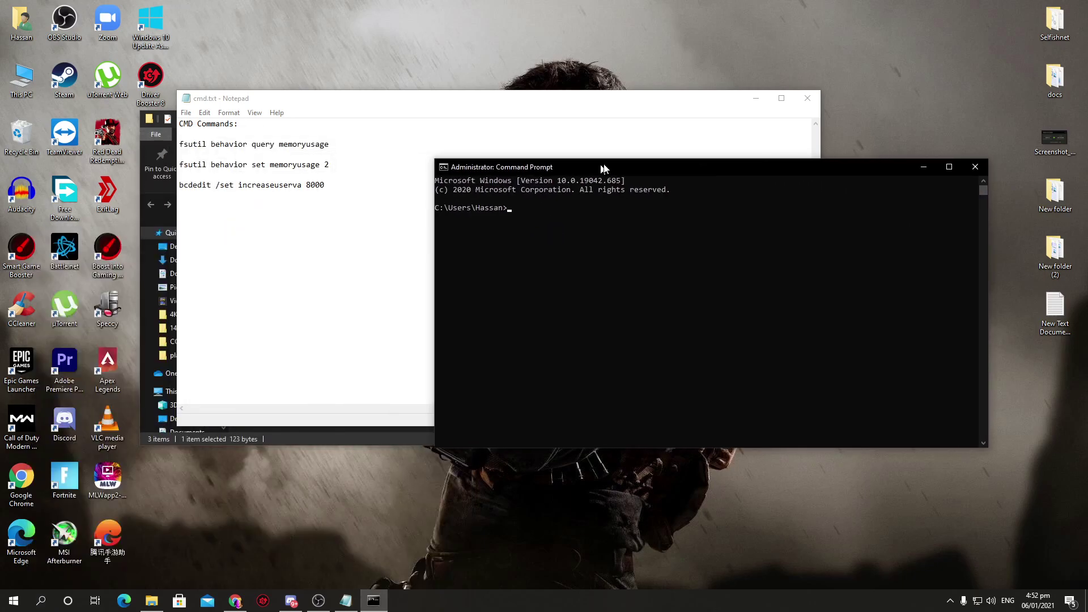
{"action": "left_click_drag", "start_coordinate": [329, 144], "coordinate": [183, 145]}
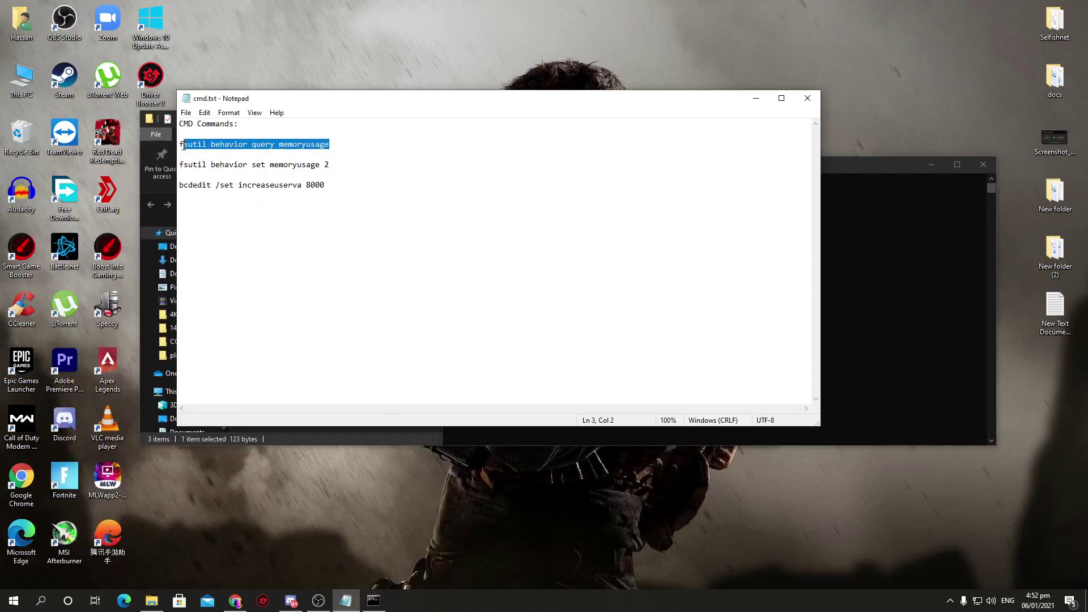
{"action": "right_click", "coordinate": [193, 147]}
{"action": "left_click", "coordinate": [227, 169]}
{"action": "left_click", "coordinate": [899, 273]}
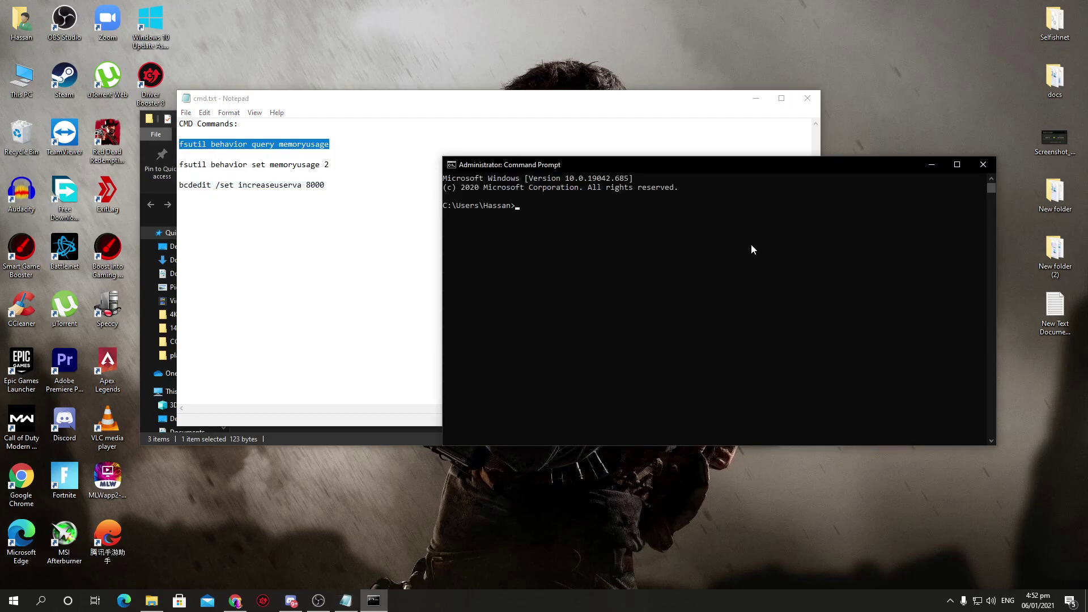
{"action": "key", "text": "ctrl+v"}
{"action": "key", "text": "Return"}
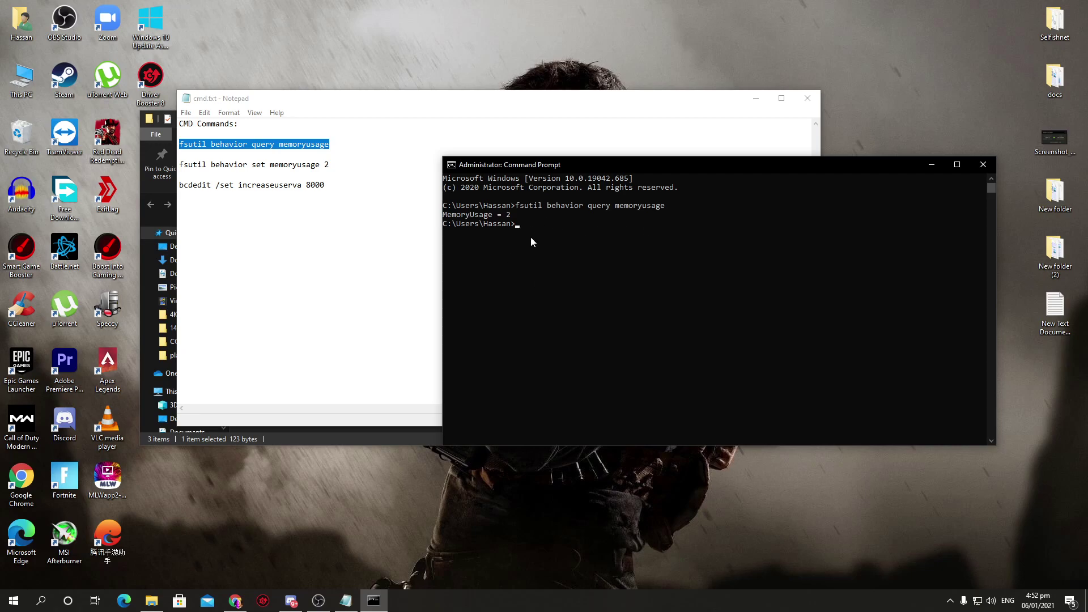
Step: Run set memoryusage 2 and bcdedit increaseuserva 8000, then close Command Prompt and cmd.txt
{"action": "left_click_drag", "start_coordinate": [340, 164], "coordinate": [179, 165]}
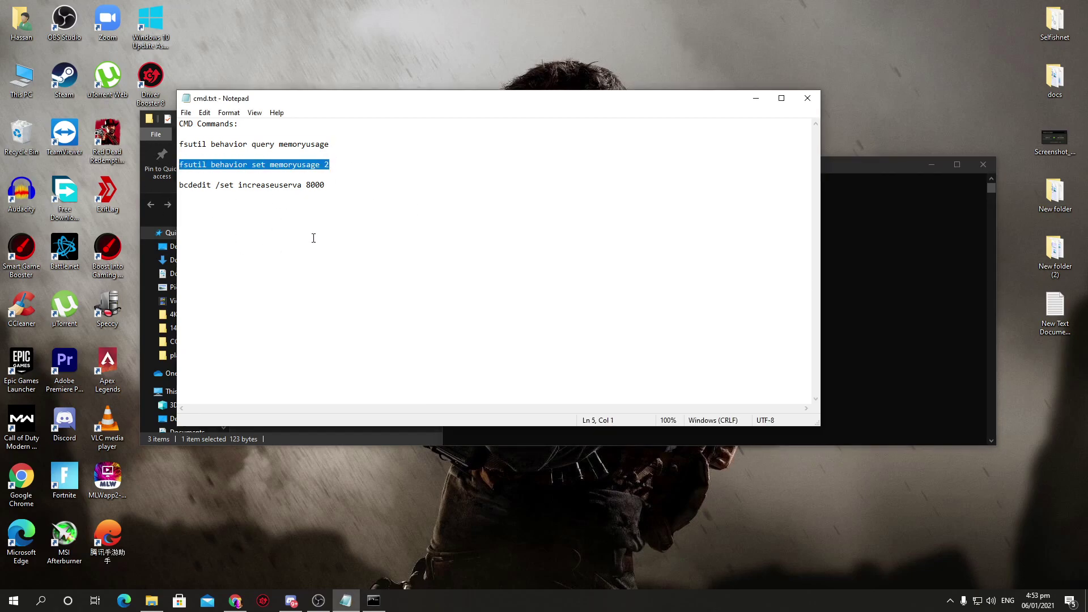
{"action": "left_click", "coordinate": [841, 281]}
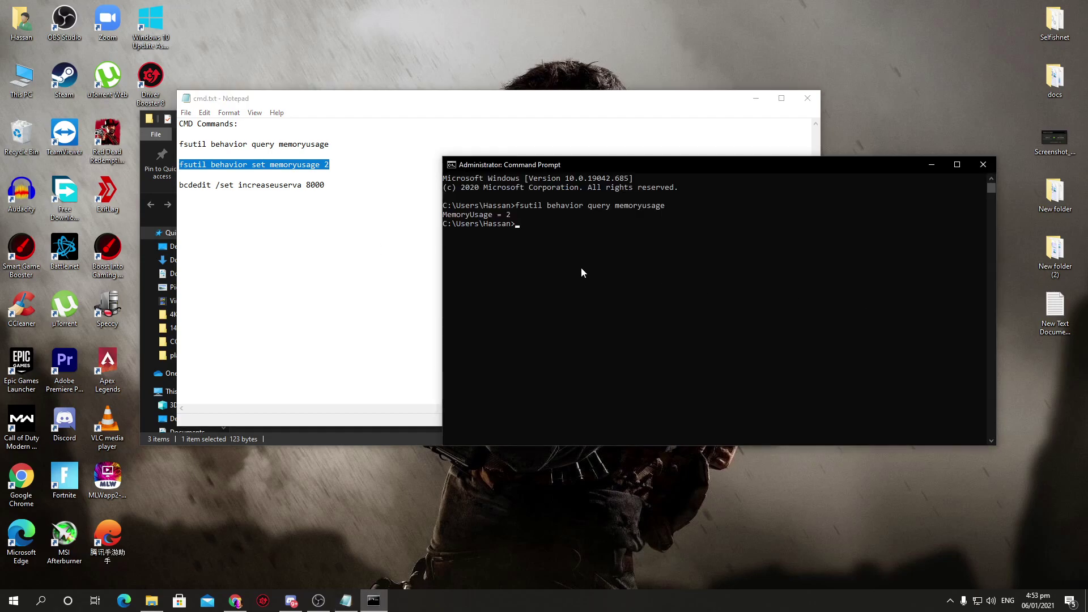
{"action": "key", "text": "ctrl+v"}
{"action": "key", "text": "Return"}
{"action": "left_click", "coordinate": [296, 178]}
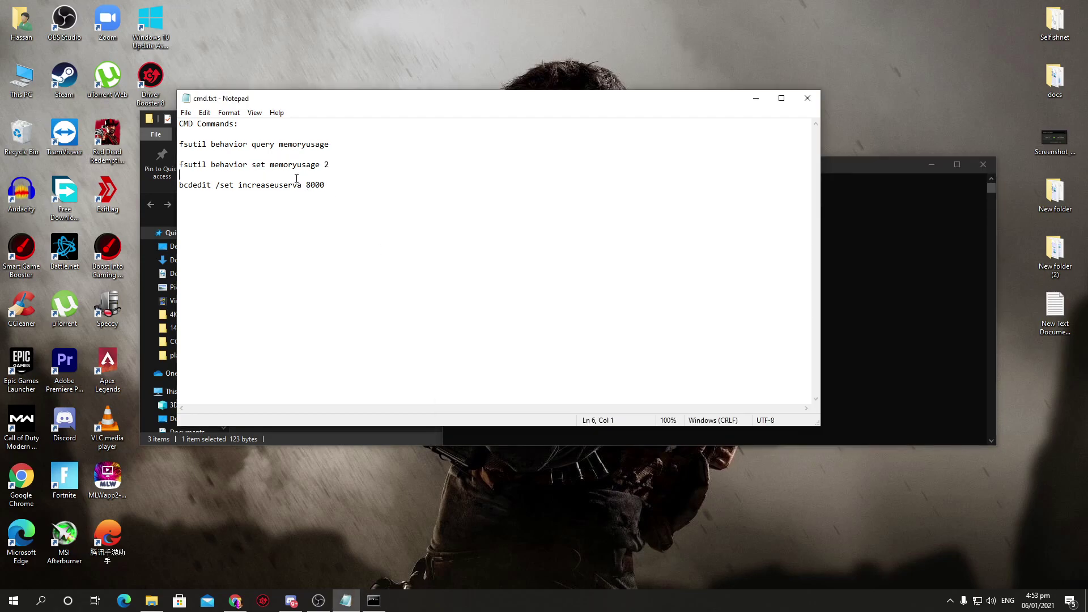
{"action": "mouse_move", "coordinate": [179, 185]}
{"action": "left_mouse_down"}
{"action": "mouse_move", "coordinate": [308, 182]}
{"action": "mouse_move", "coordinate": [179, 186]}
{"action": "left_mouse_up"}
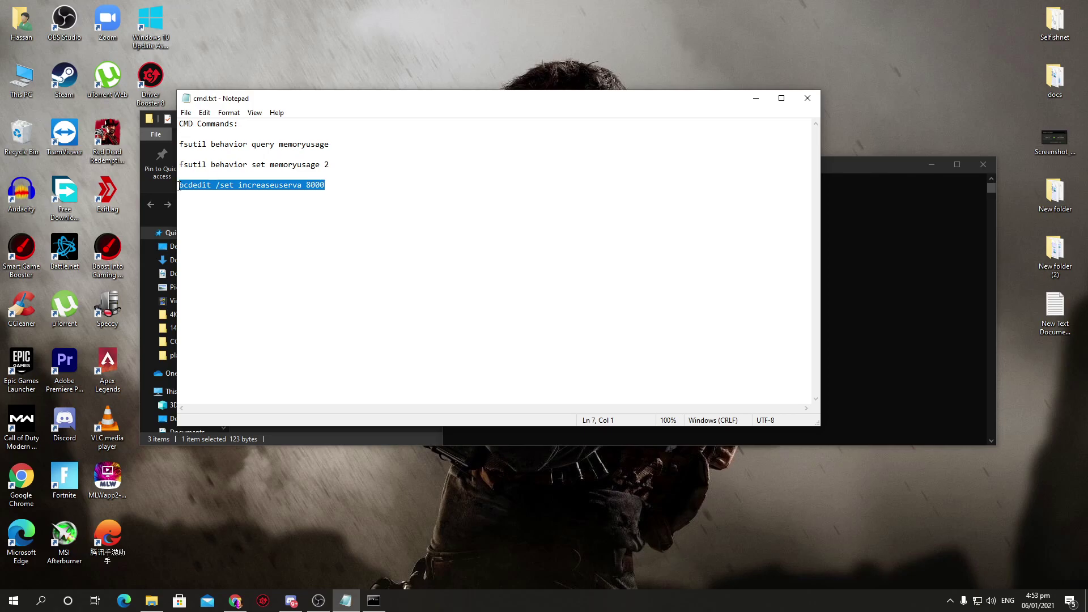
{"action": "left_click", "coordinate": [873, 284]}
{"action": "key", "text": "ctrl+v"}
{"action": "key", "text": "Return"}
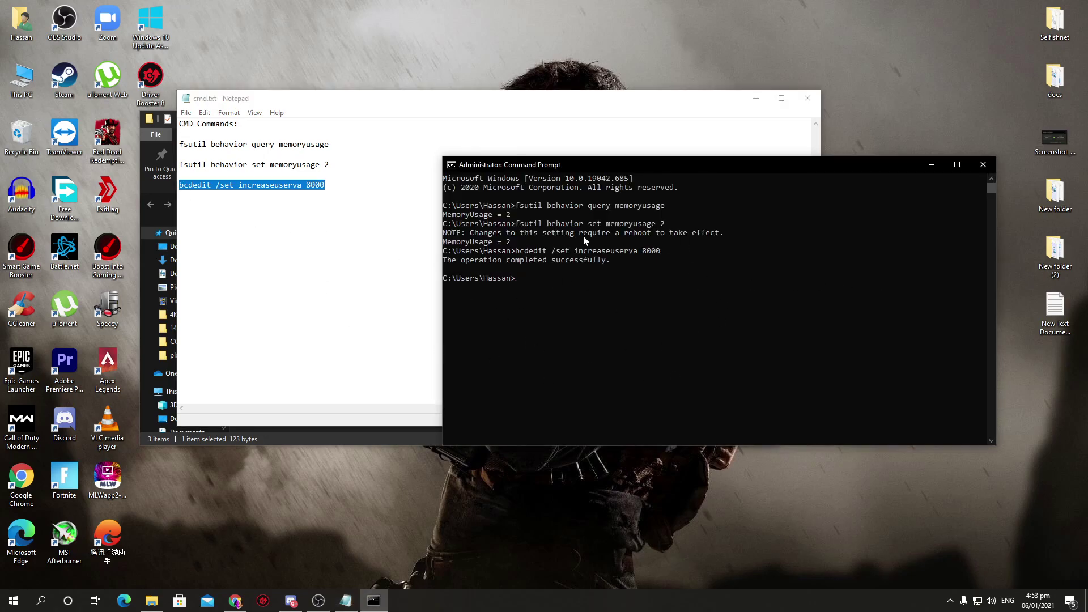
{"action": "left_click", "coordinate": [983, 165]}
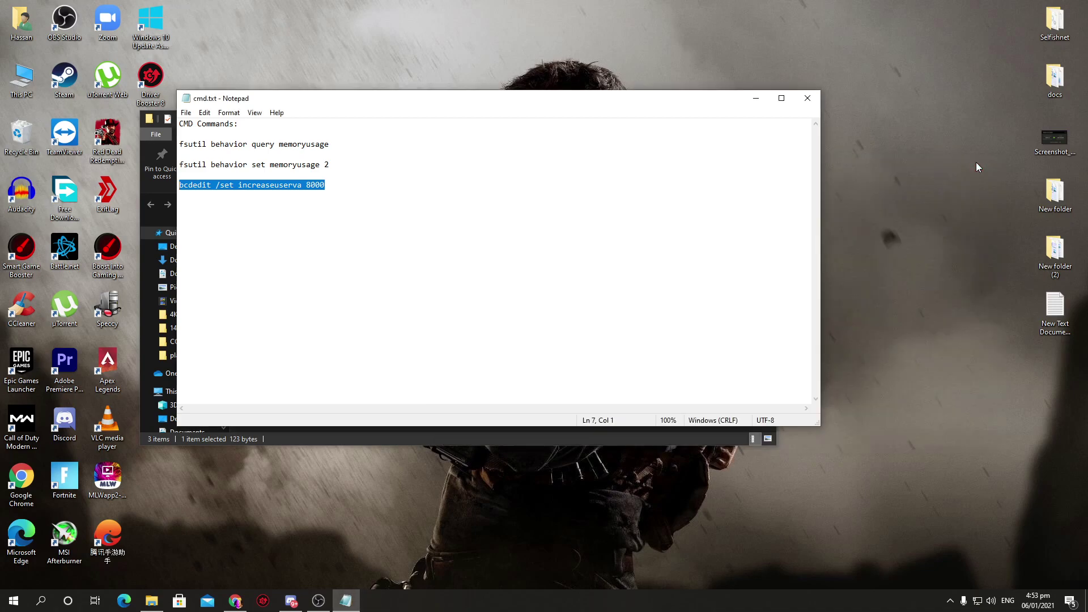
{"action": "left_click", "coordinate": [807, 98]}
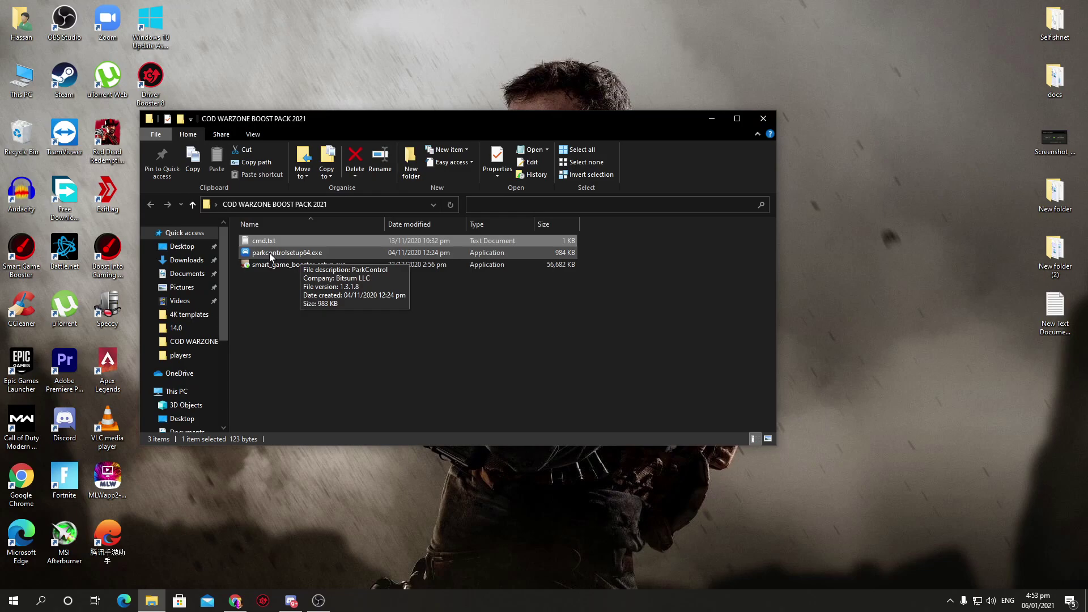
{"action": "left_click", "coordinate": [949, 601]}
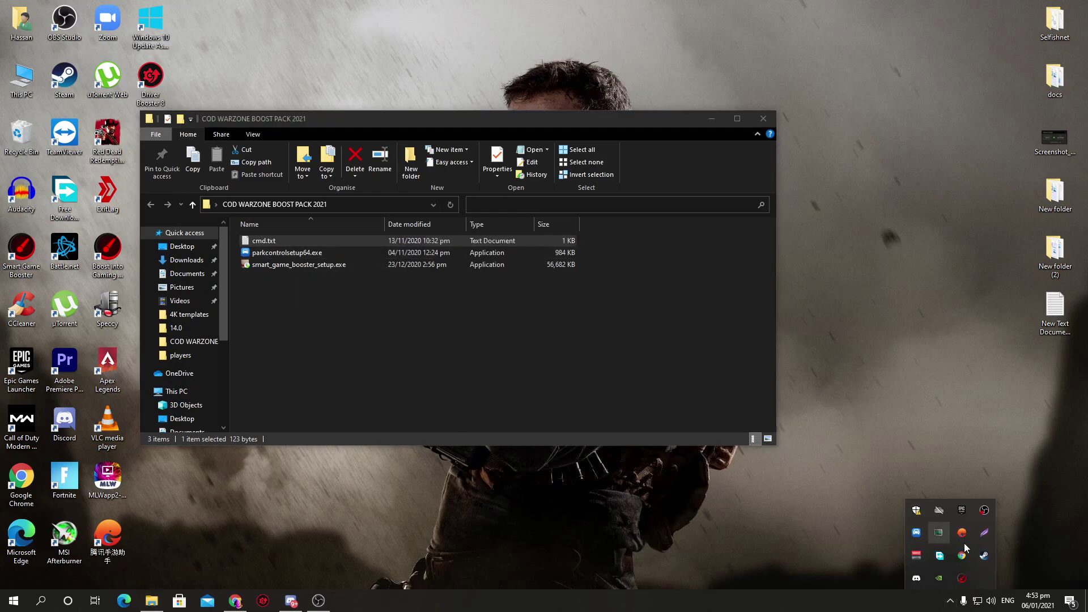
Step: Make Bitsum Highest Performance the active power profile in ParkControl
{"action": "left_click", "coordinate": [915, 532]}
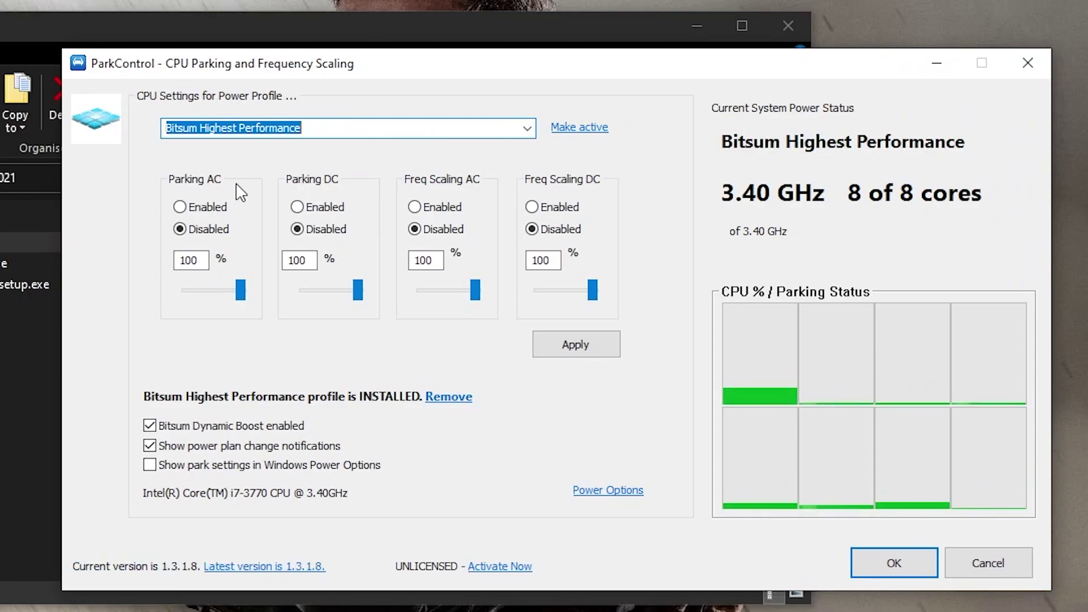
{"action": "left_click", "coordinate": [527, 128]}
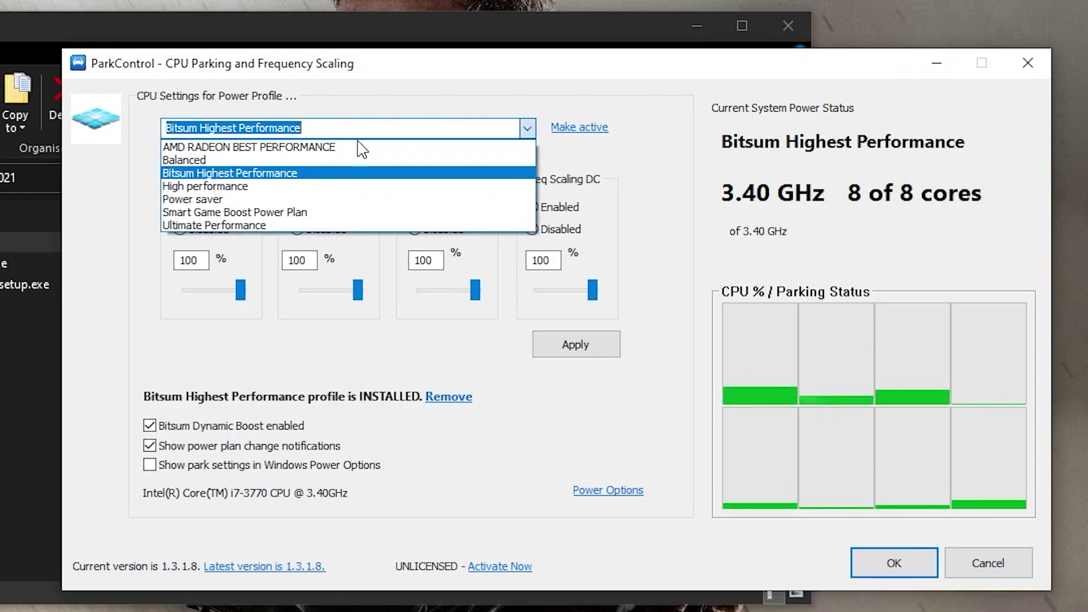
{"action": "left_click", "coordinate": [200, 175]}
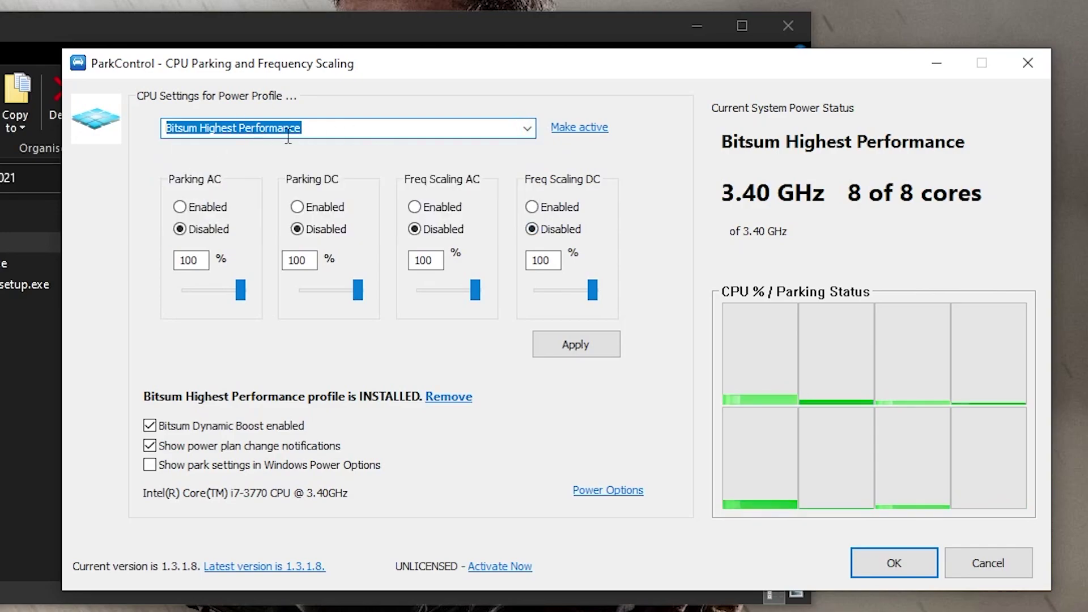
{"action": "left_click", "coordinate": [581, 128]}
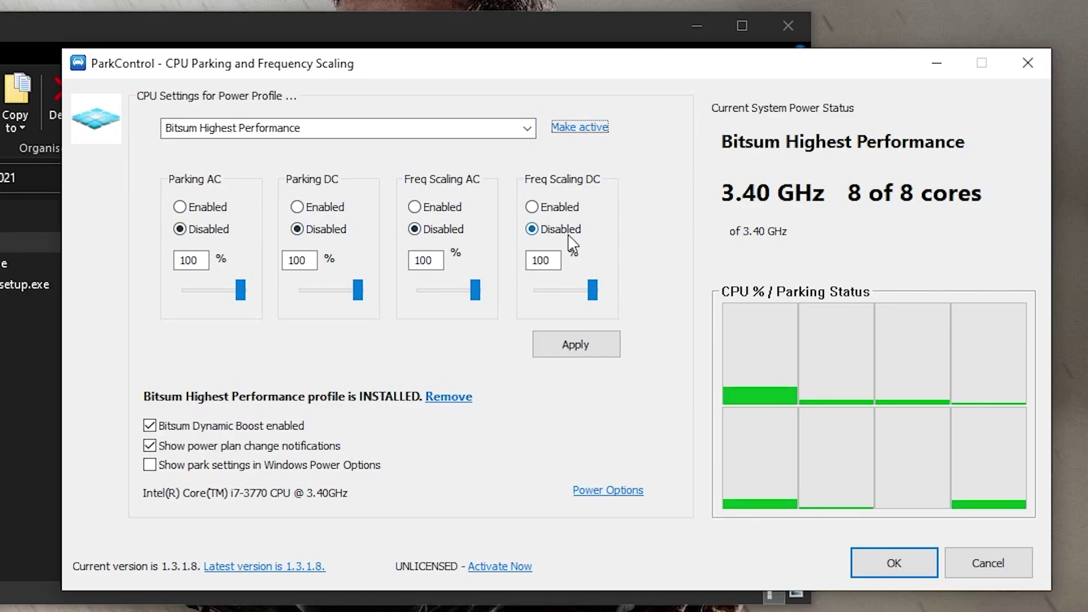
Step: Enable Dynamic Boost using Bitsum Highest Performance when idle, and close ParkControl
{"action": "mouse_move", "coordinate": [244, 436]}
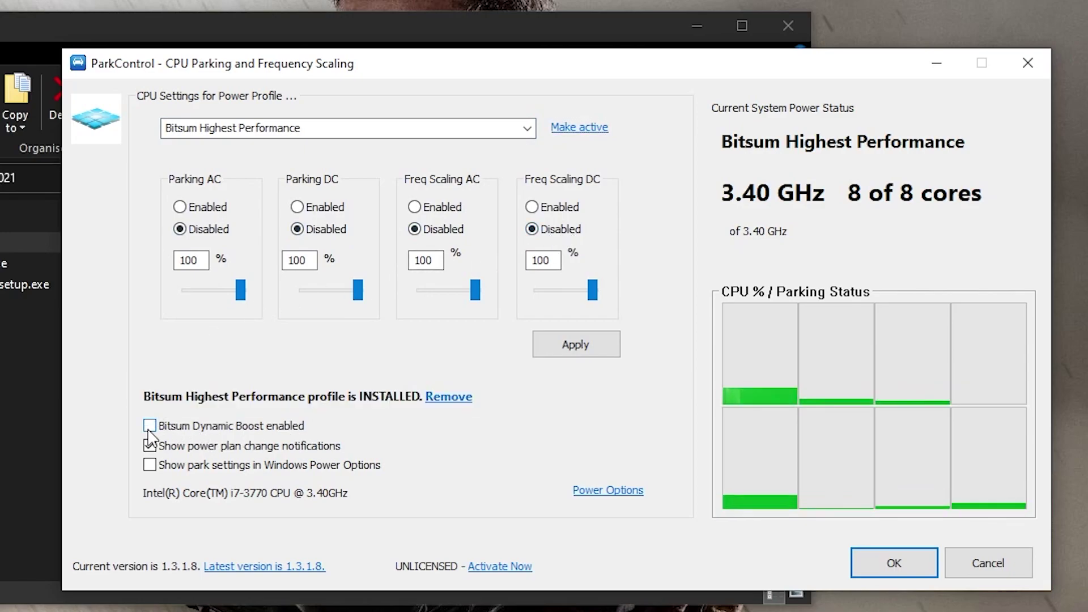
{"action": "left_click", "coordinate": [244, 430]}
{"action": "left_click", "coordinate": [636, 327]}
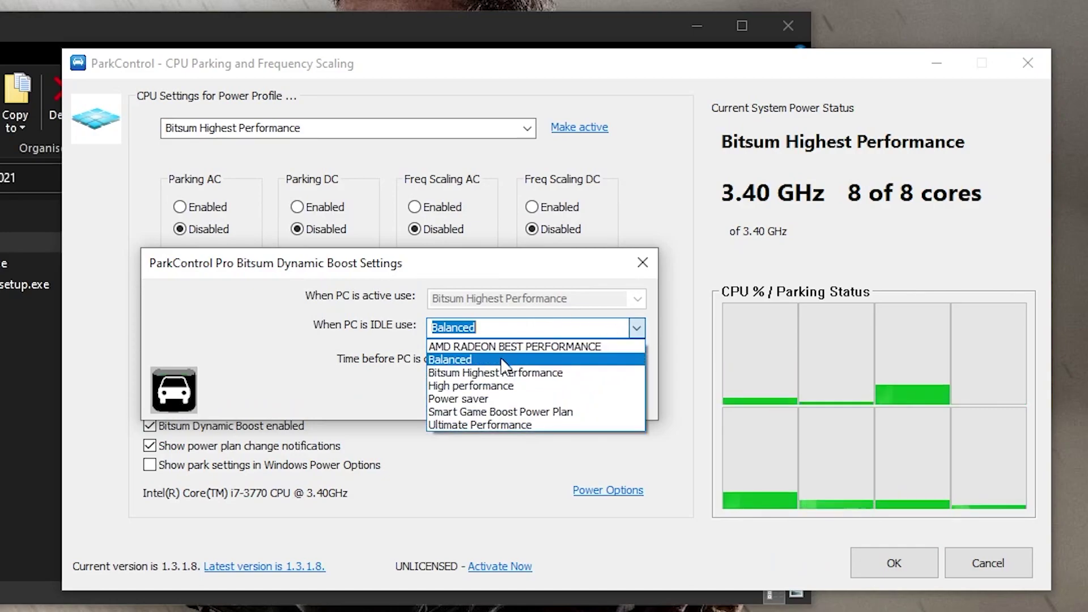
{"action": "left_click", "coordinate": [464, 374]}
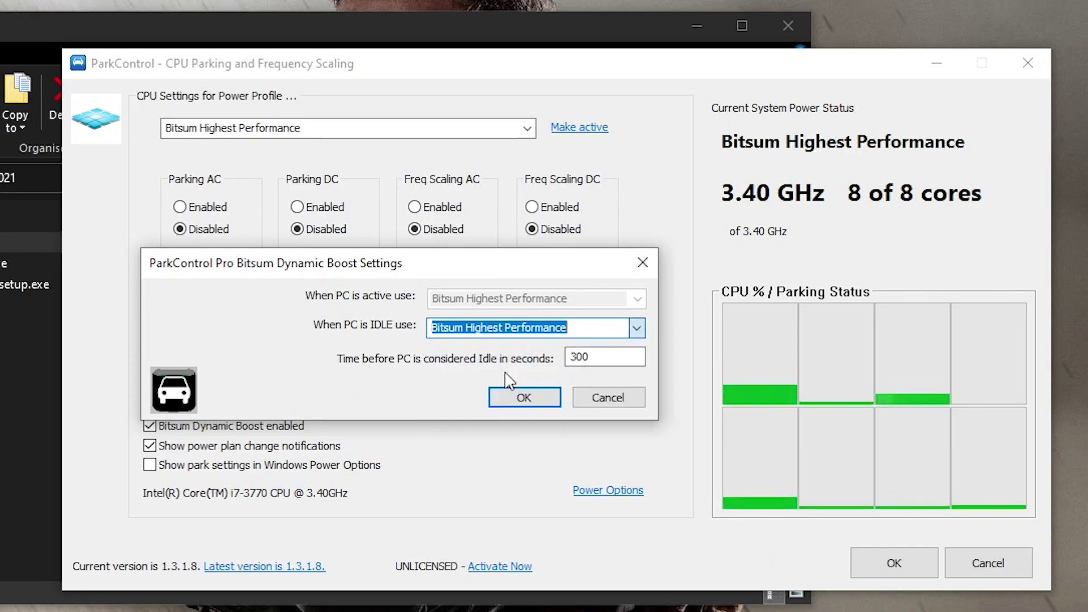
{"action": "left_click", "coordinate": [537, 403]}
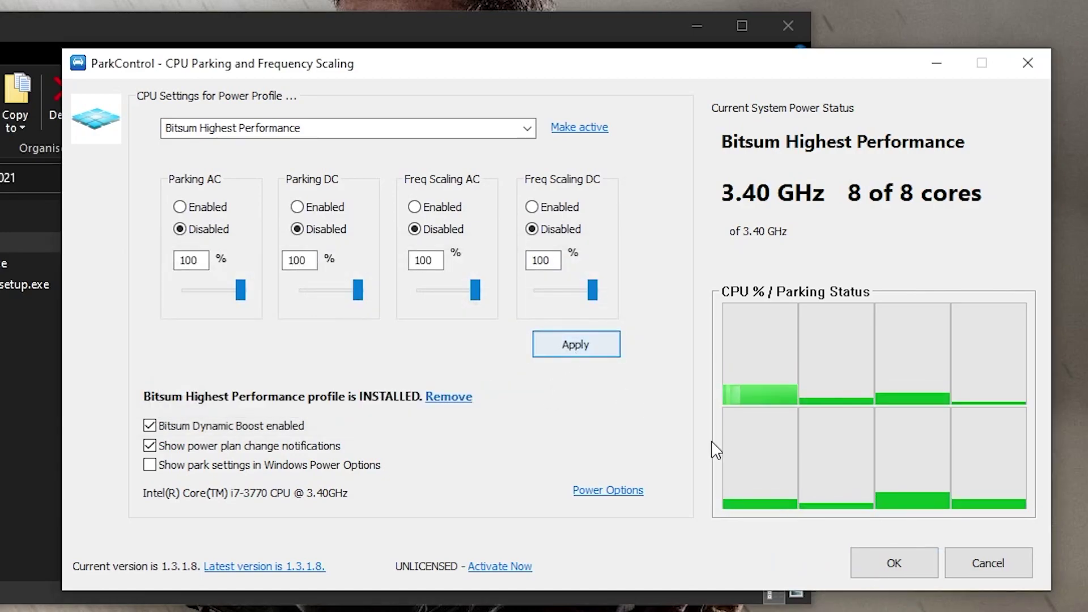
{"action": "left_click", "coordinate": [894, 562]}
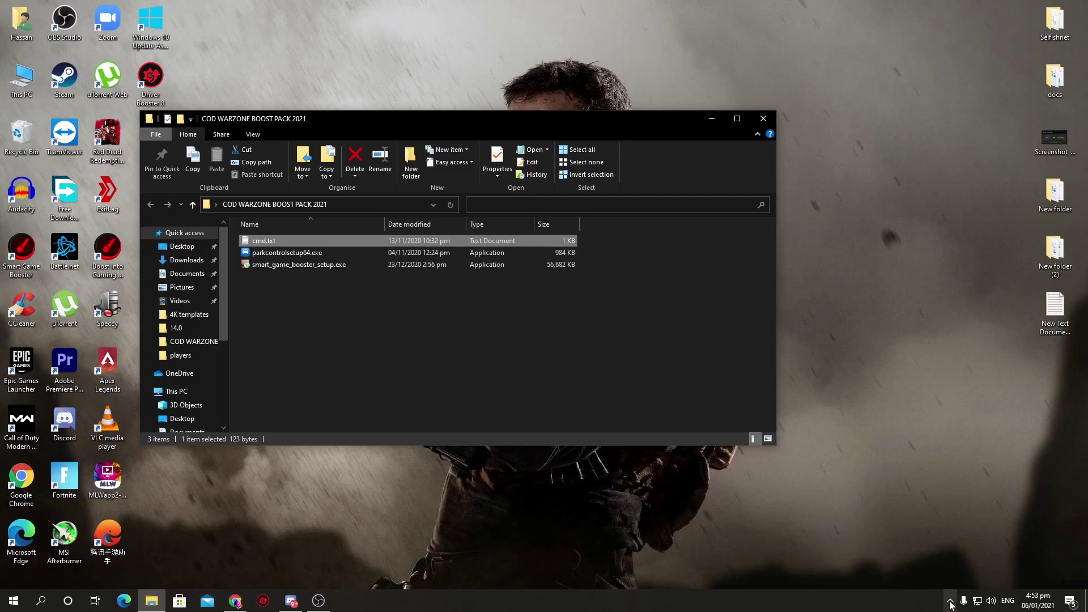
Step: Close the boost pack folder and launch the Boost into Gaming Mode desktop shortcut
{"action": "left_click", "coordinate": [949, 601]}
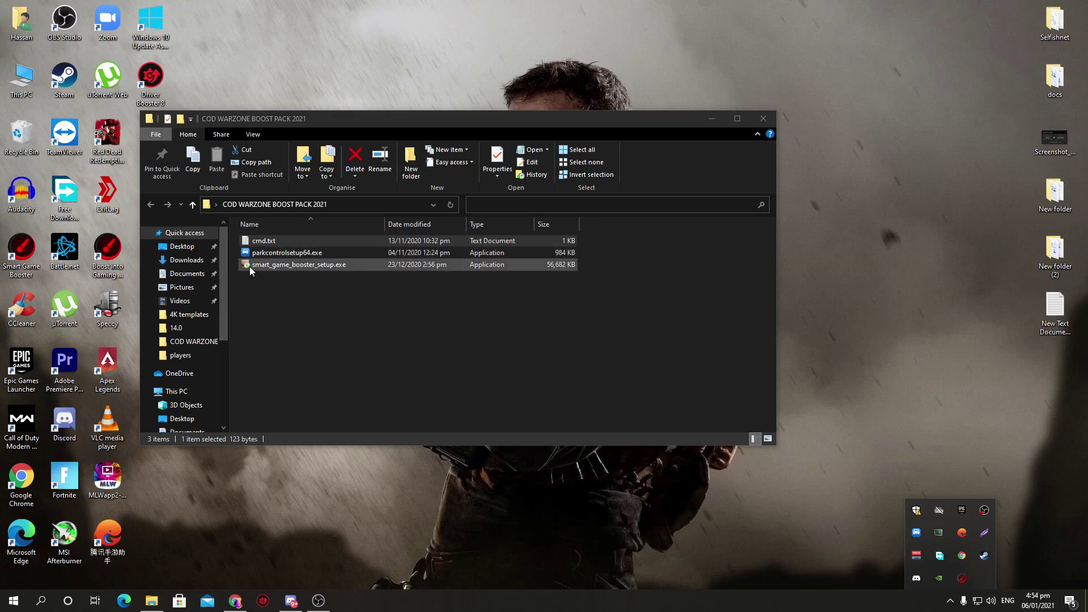
{"action": "left_click", "coordinate": [763, 119]}
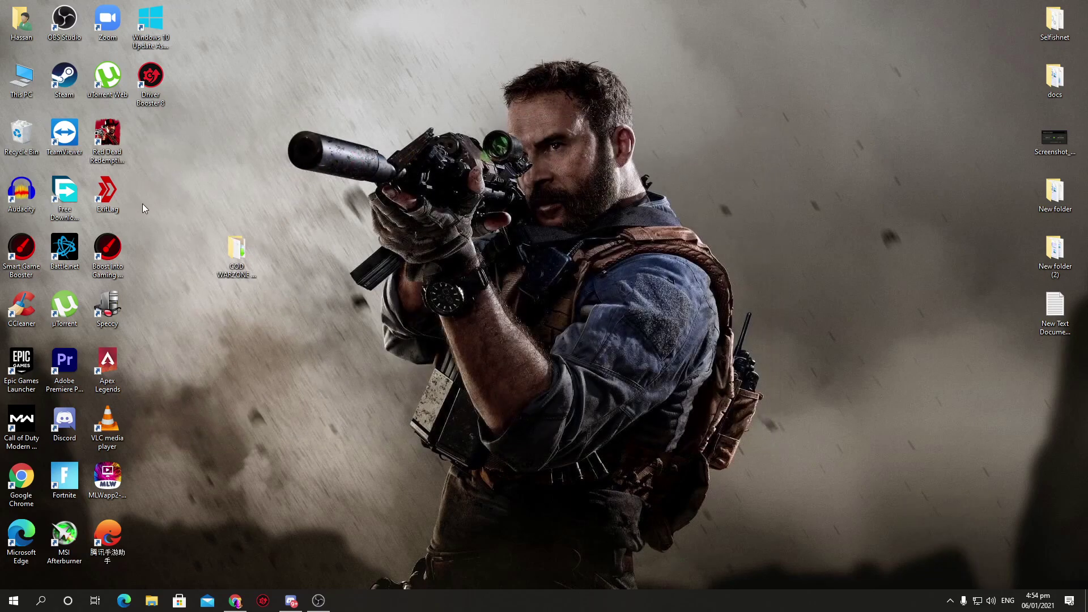
{"action": "double_click", "coordinate": [124, 258]}
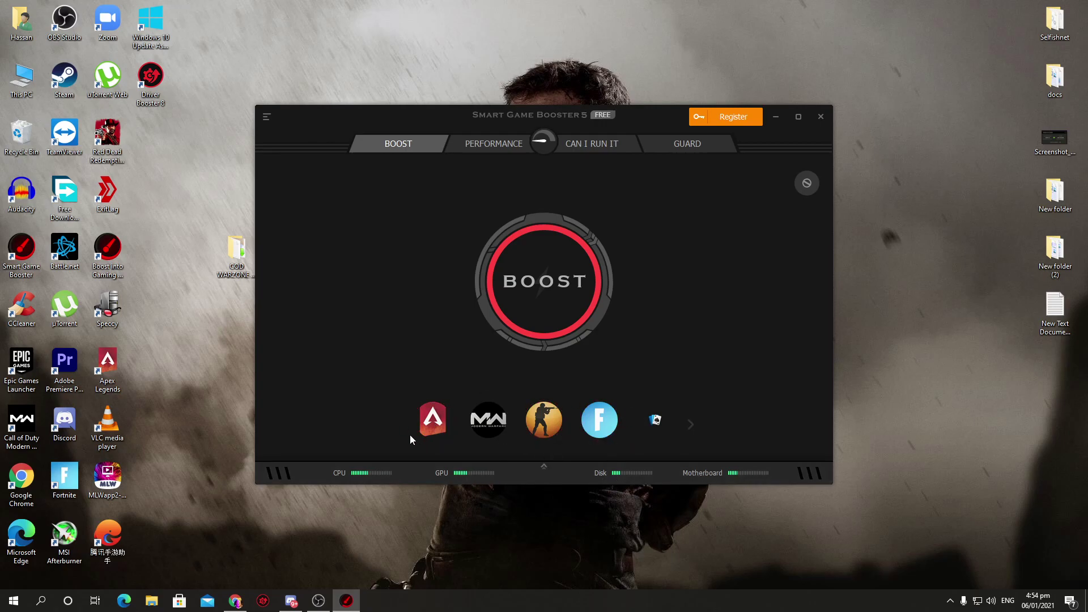
Step: Add the Discord shortcut as a game in Smart Game Booster and browse the game list
{"action": "left_click", "coordinate": [692, 427]}
{"action": "left_click", "coordinate": [654, 423]}
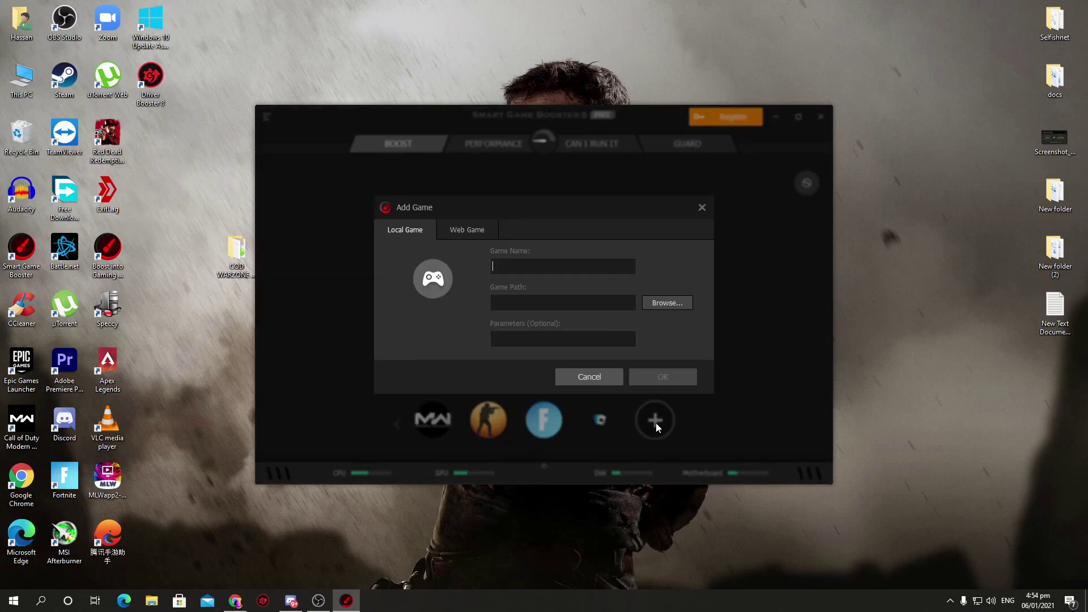
{"action": "left_click", "coordinate": [664, 303]}
{"action": "scroll", "coordinate": [555, 364], "scroll_direction": "down", "scroll_amount": 1}
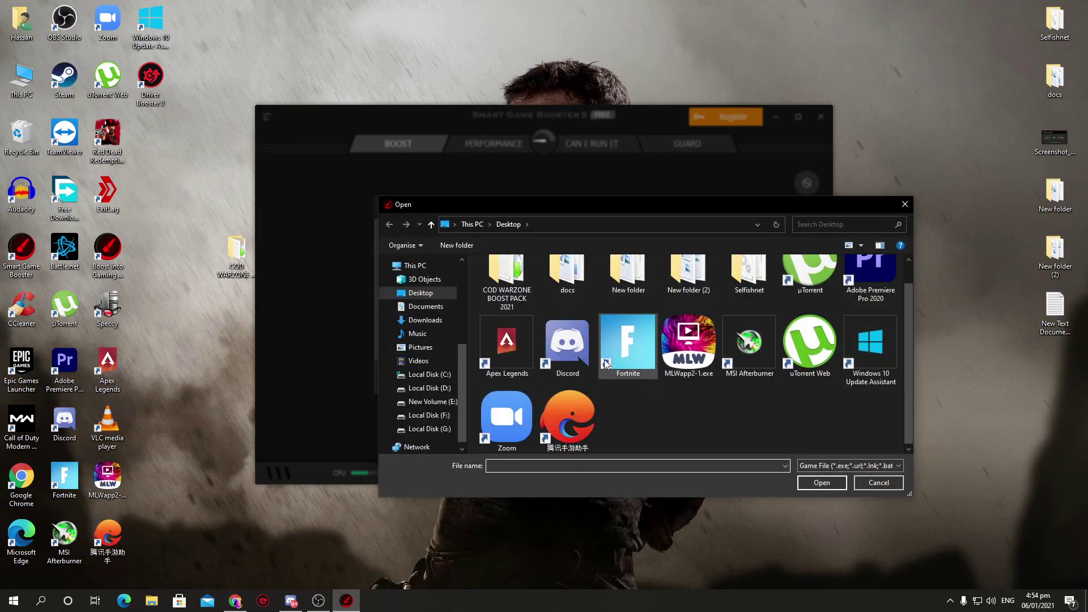
{"action": "left_click", "coordinate": [567, 341]}
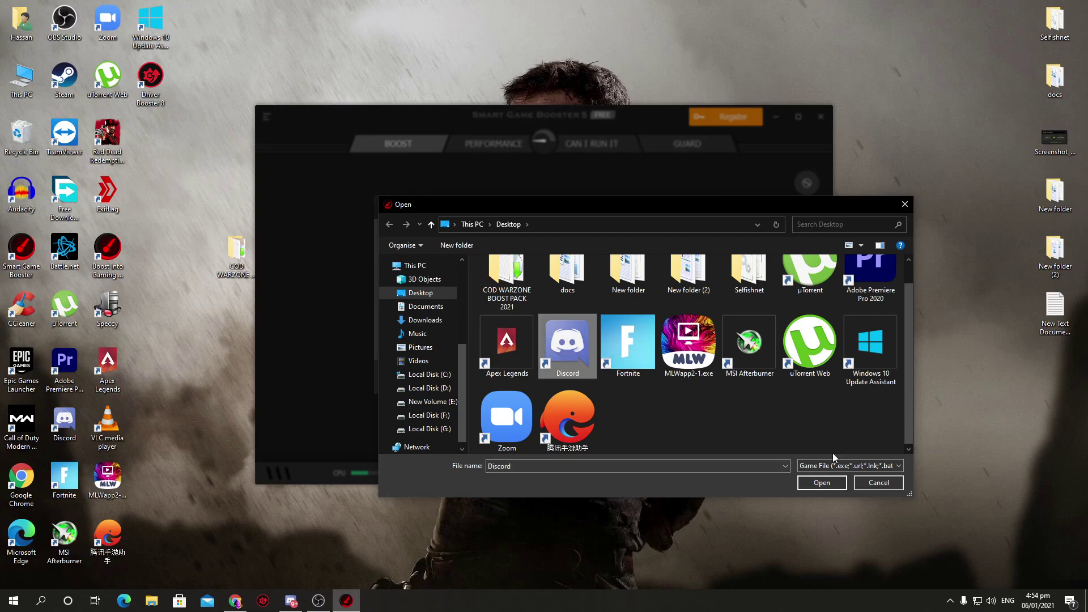
{"action": "left_click", "coordinate": [823, 482]}
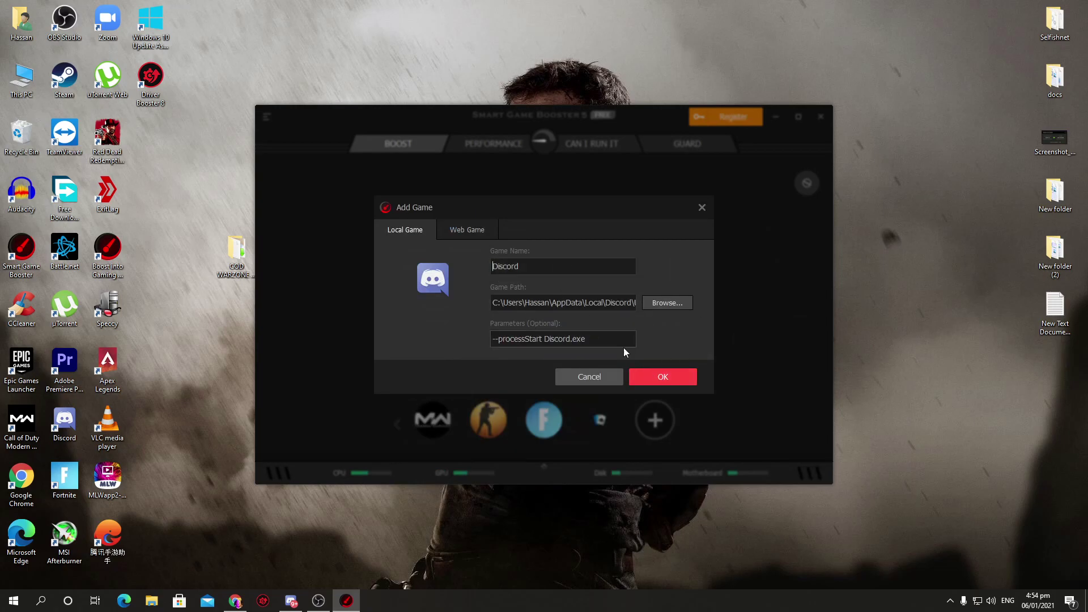
{"action": "left_click", "coordinate": [661, 377]}
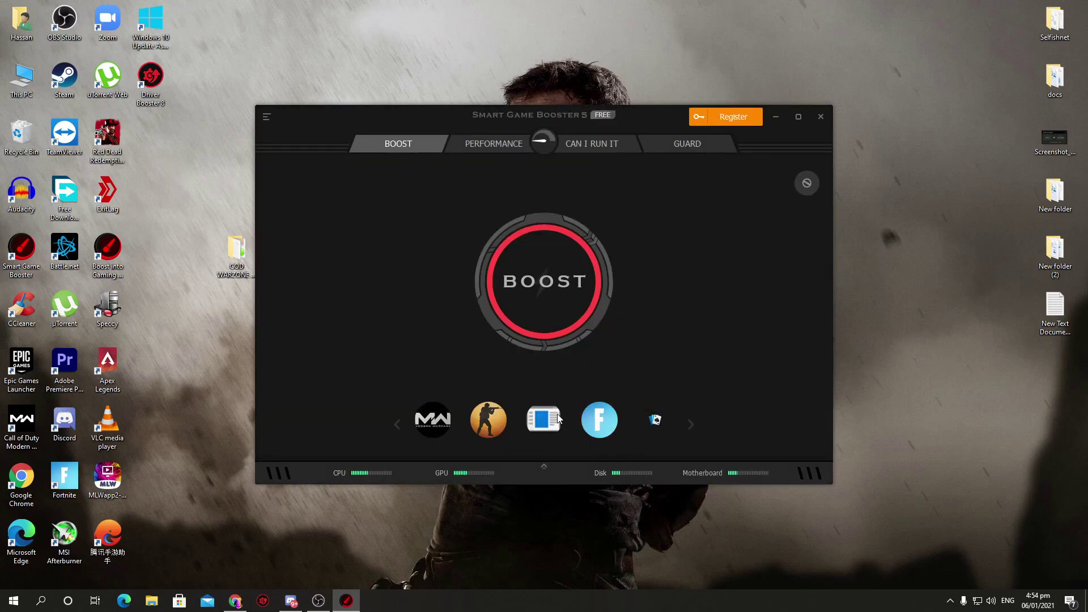
{"action": "left_click", "coordinate": [692, 423]}
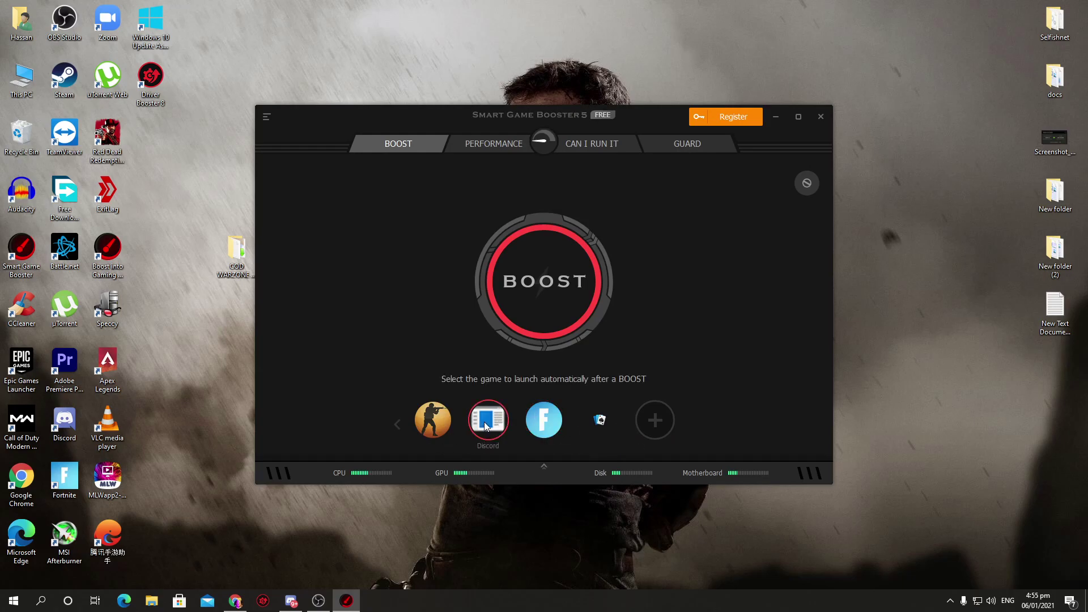
{"action": "left_click", "coordinate": [396, 428]}
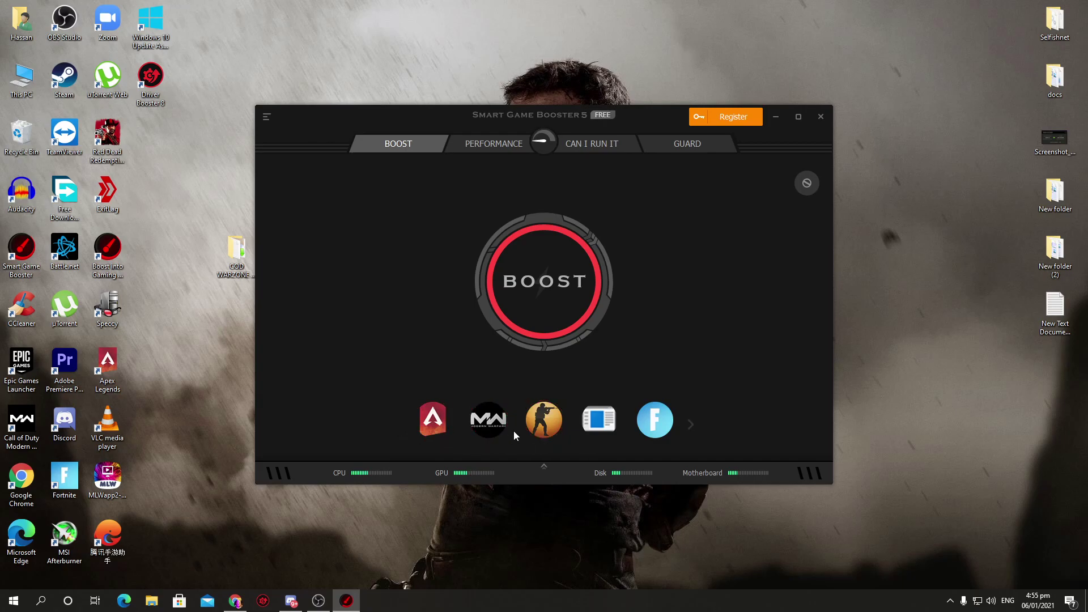
Step: Boost the PC to a +21% performance gain, review the Performance tab, then minimise Smart Game Booster
{"action": "left_click", "coordinate": [535, 276]}
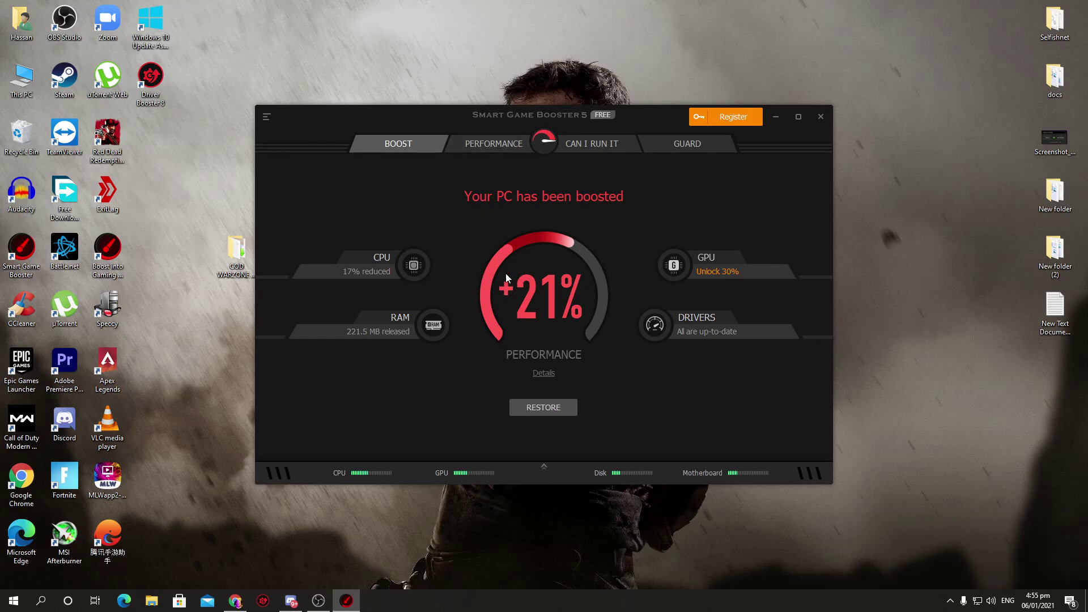
{"action": "left_click", "coordinate": [486, 144]}
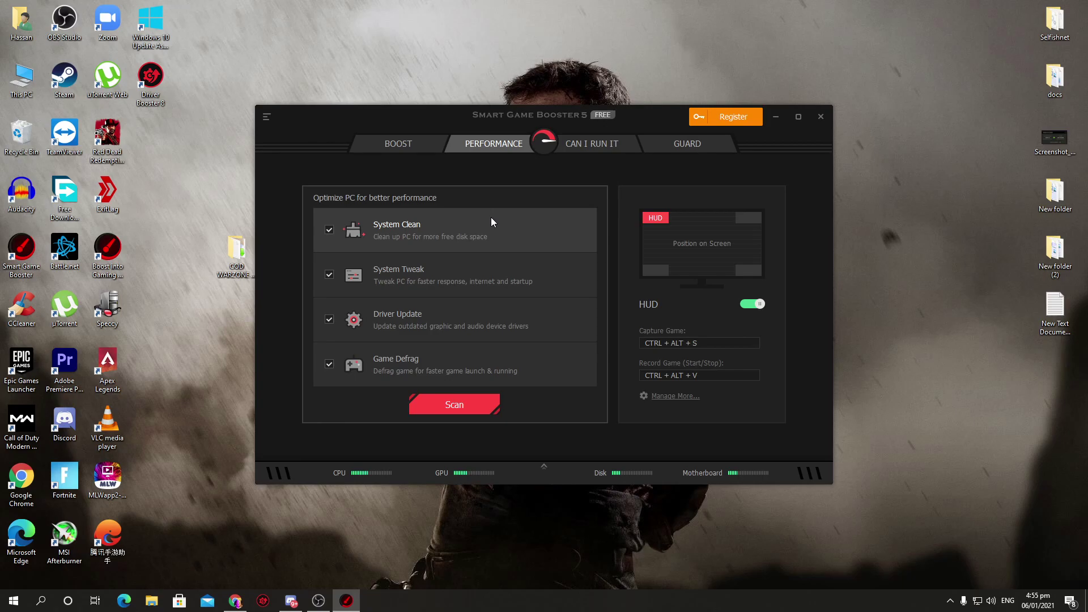
{"action": "left_click", "coordinate": [386, 143]}
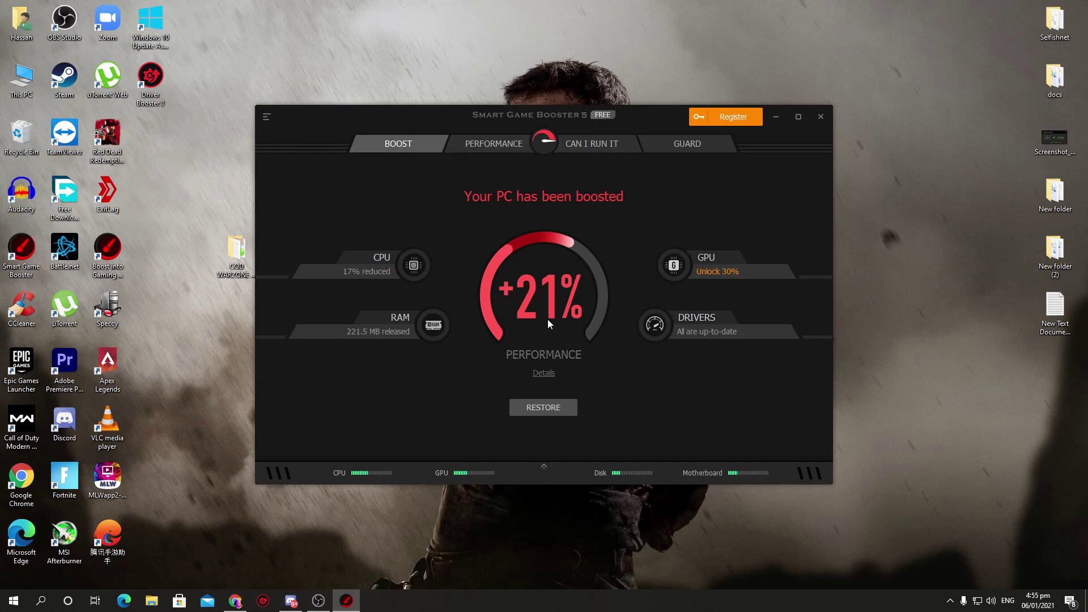
{"action": "left_click", "coordinate": [776, 117]}
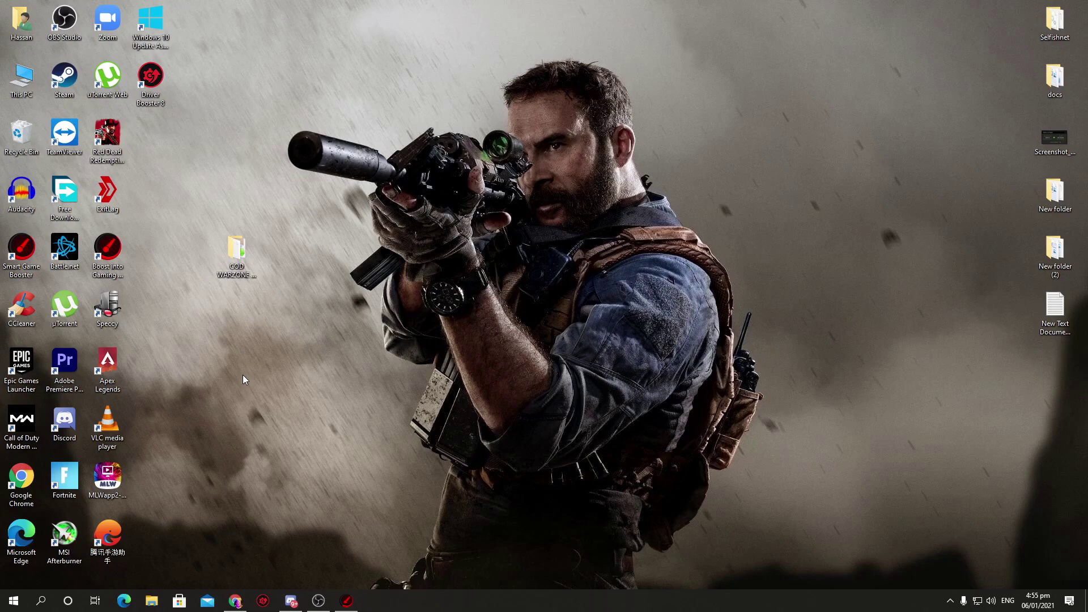
{"action": "left_click", "coordinate": [14, 600]}
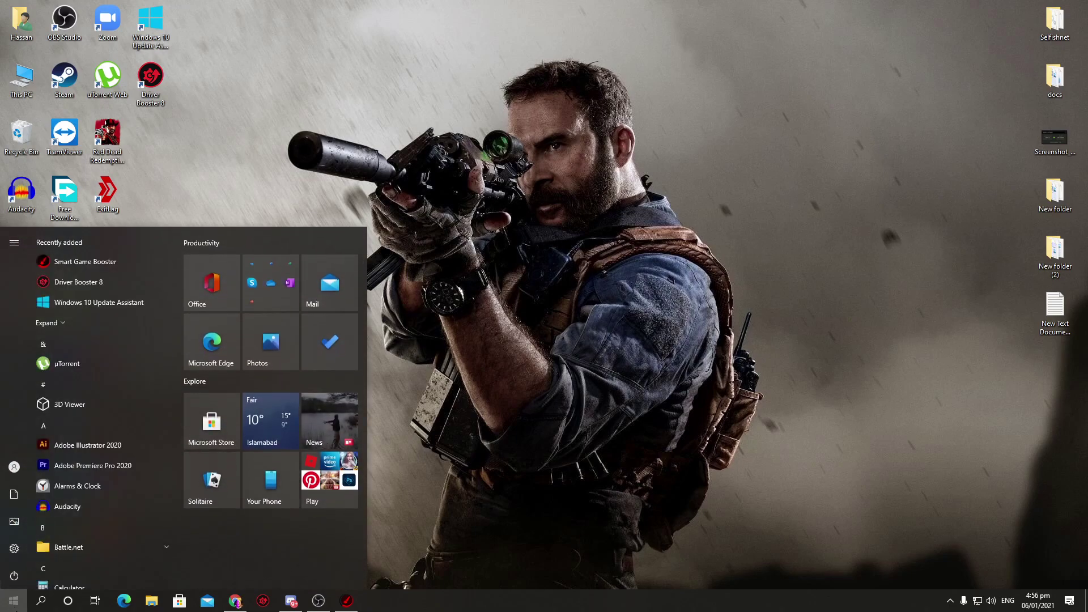
{"action": "left_click", "coordinate": [14, 548]}
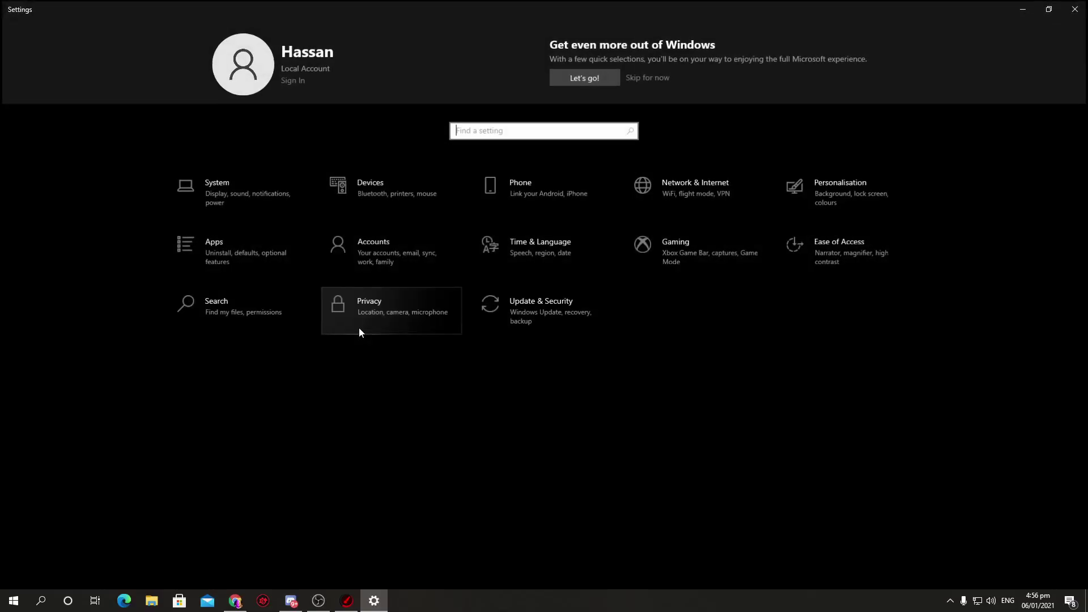
{"action": "left_click", "coordinate": [715, 246]}
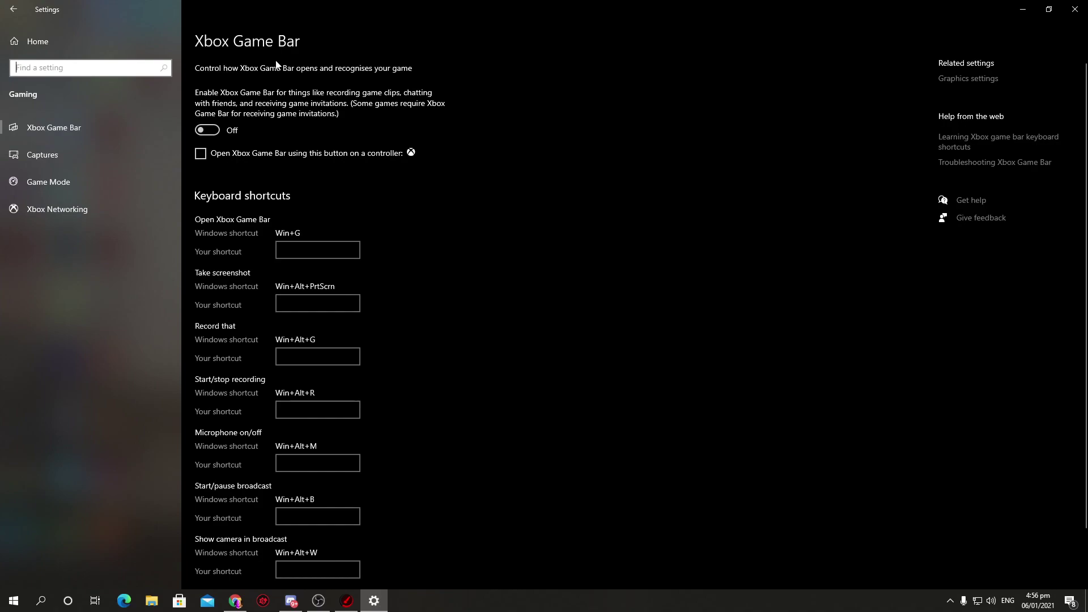
{"action": "left_click", "coordinate": [49, 154]}
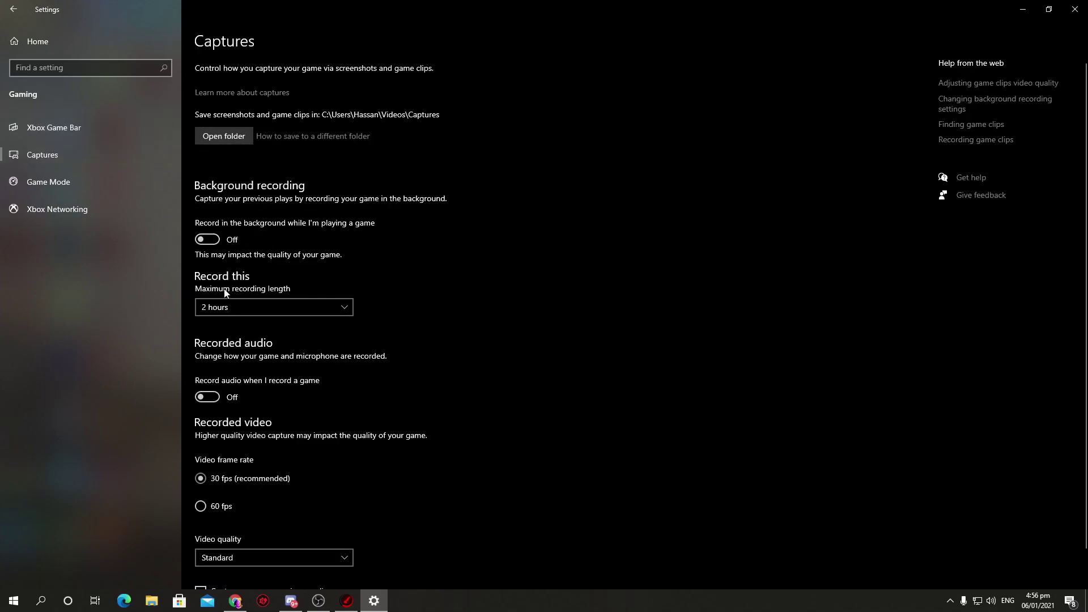
{"action": "scroll", "coordinate": [235, 351], "scroll_direction": "down", "scroll_amount": 1}
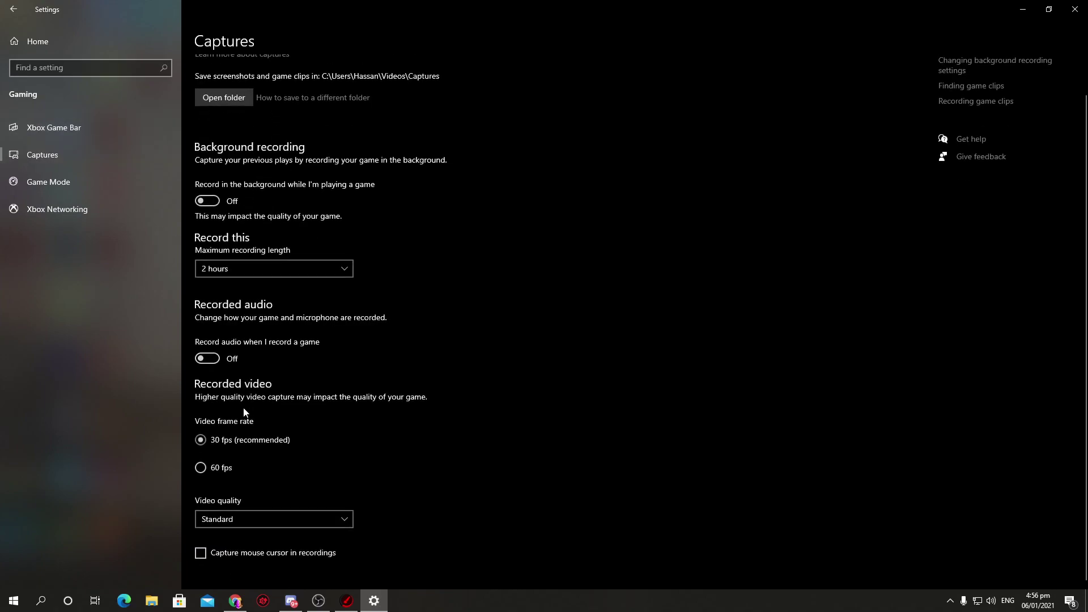
{"action": "left_click", "coordinate": [42, 175]}
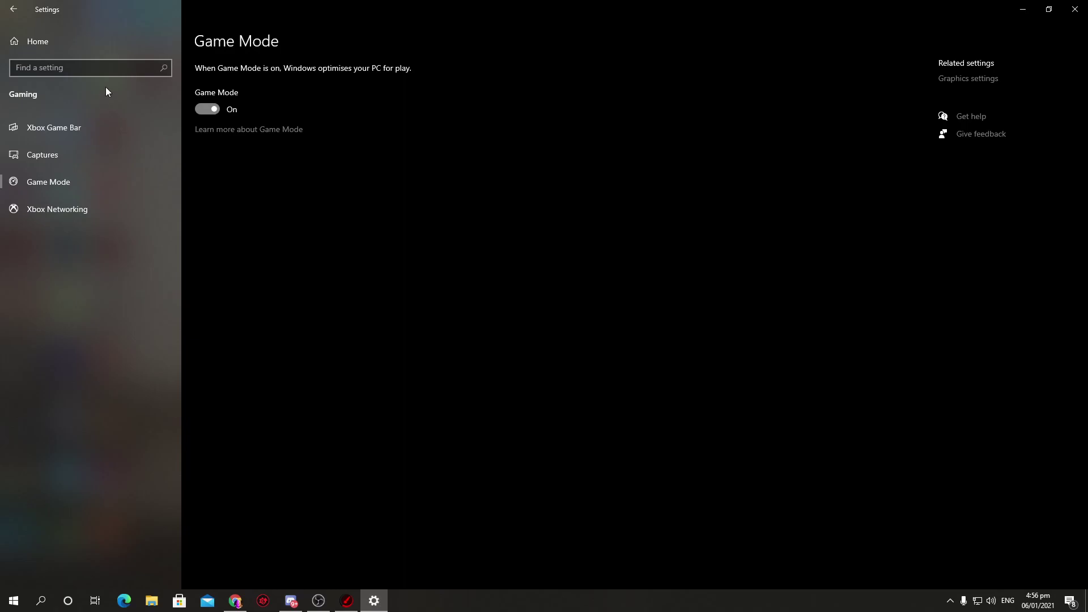
{"action": "left_click", "coordinate": [38, 42]}
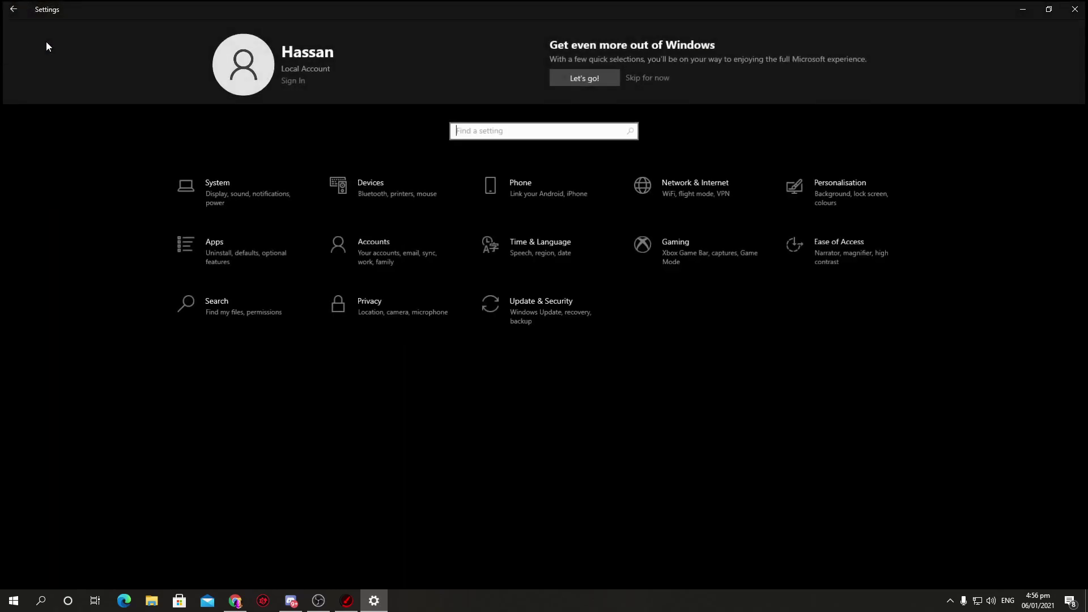
{"action": "left_click", "coordinate": [517, 308]}
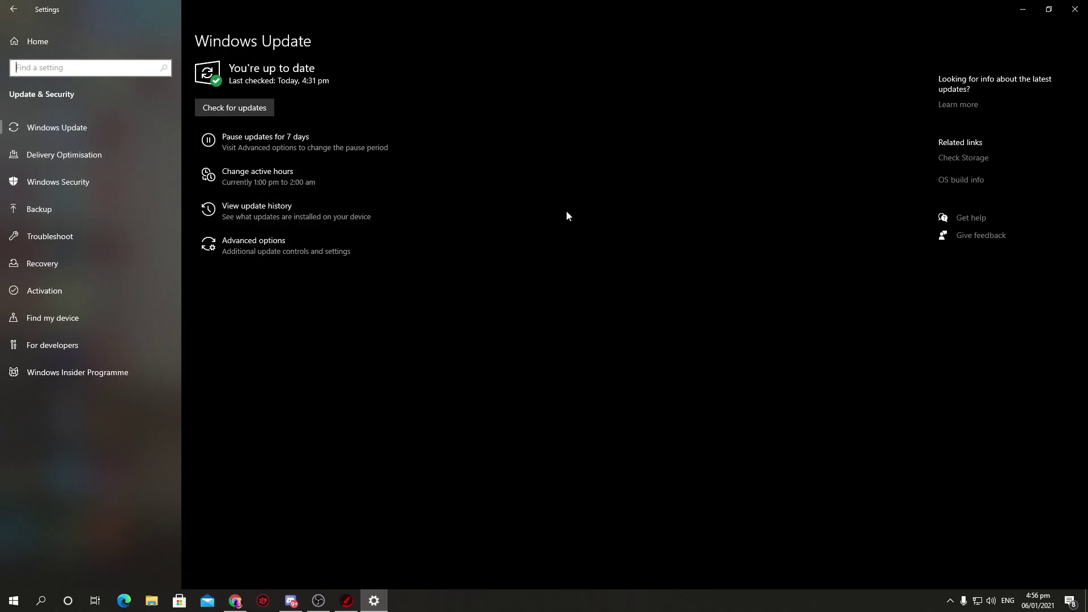
{"action": "left_click", "coordinate": [1074, 9]}
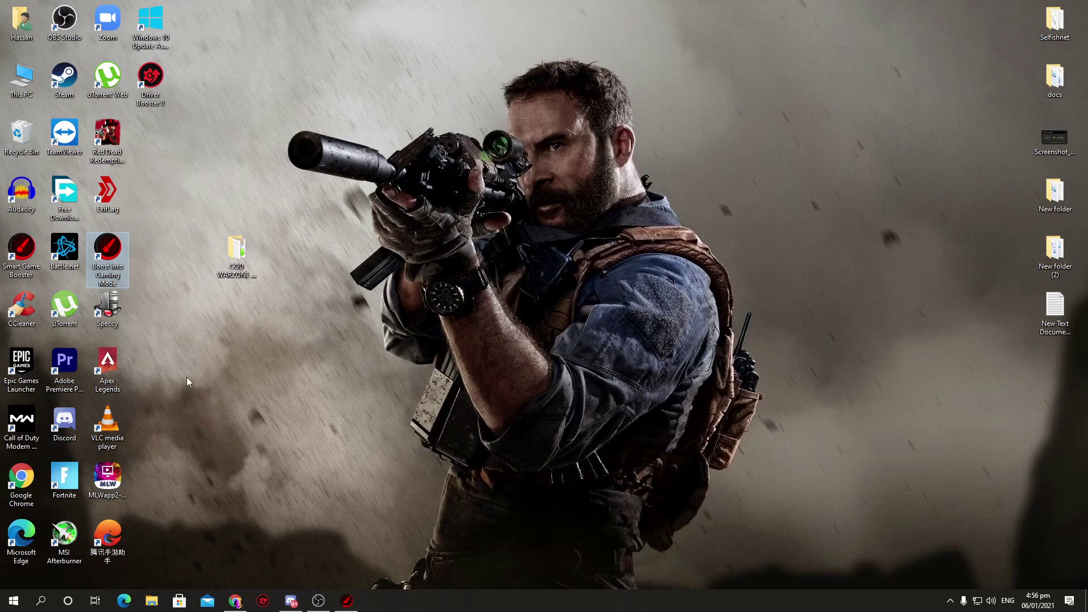
Step: Disable Hardware Acceleration under Discord's Appearance > Advanced settings and confirm the restart
{"action": "left_click", "coordinate": [286, 598]}
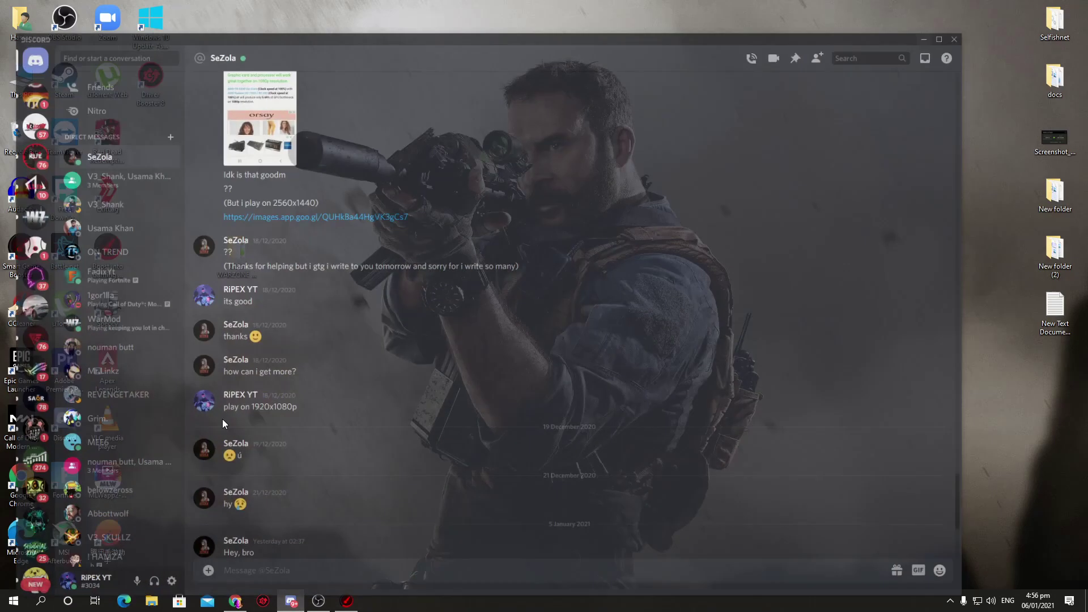
{"action": "left_click", "coordinate": [163, 575]}
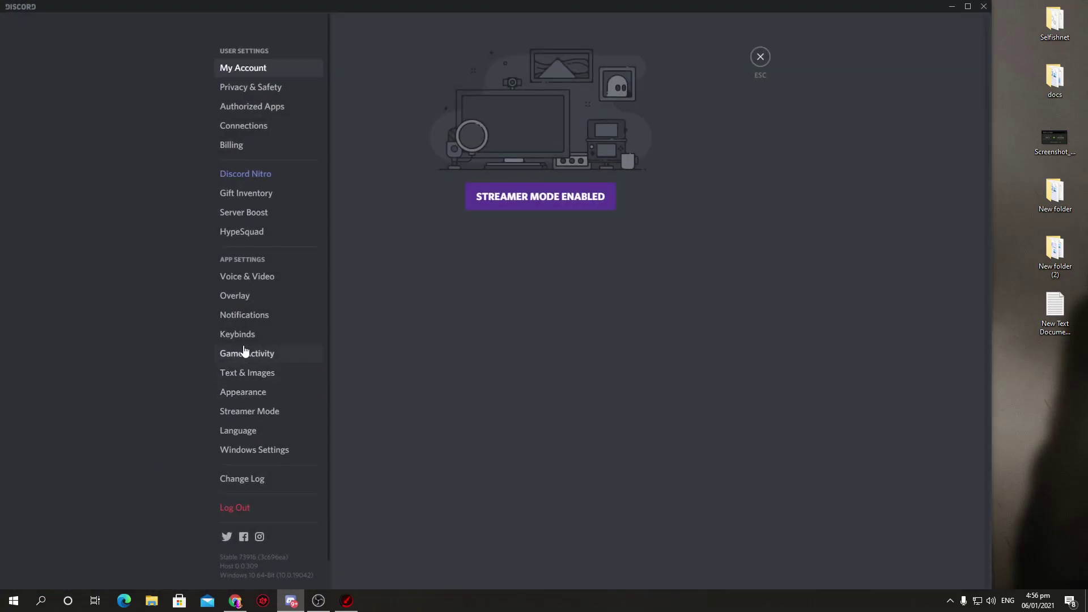
{"action": "left_click", "coordinate": [244, 392]}
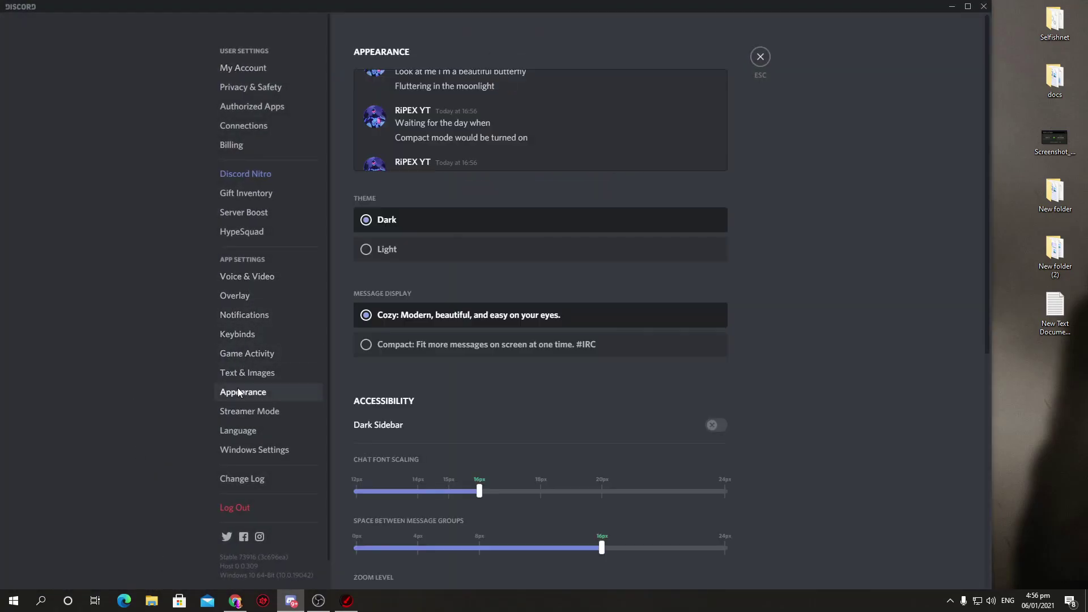
{"action": "scroll", "coordinate": [396, 383], "scroll_direction": "down", "scroll_amount": 5}
{"action": "scroll", "coordinate": [440, 438], "scroll_direction": "down", "scroll_amount": 2}
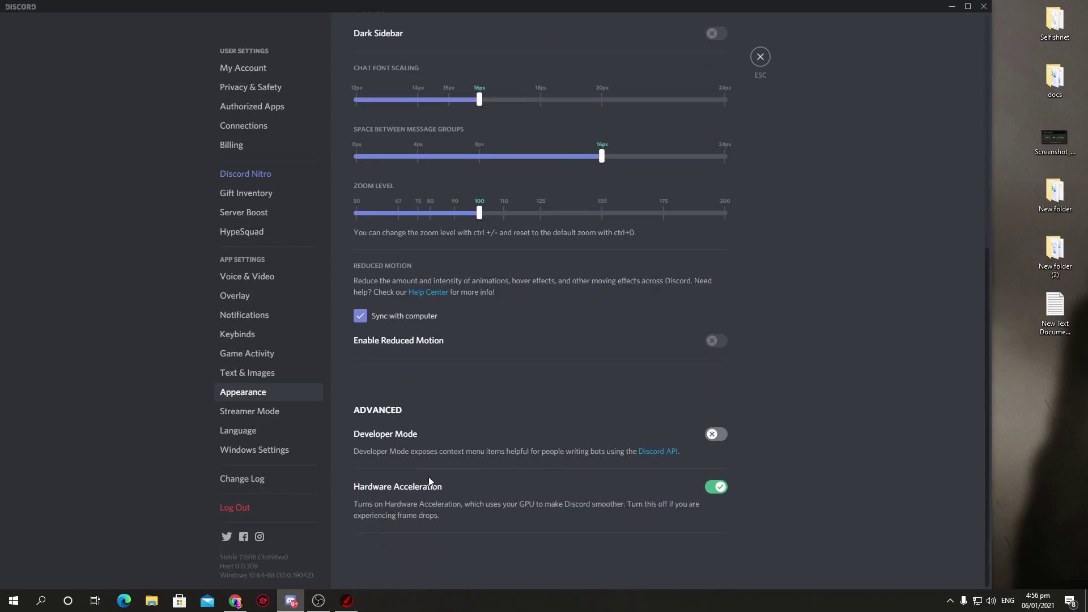
{"action": "left_click", "coordinate": [717, 488]}
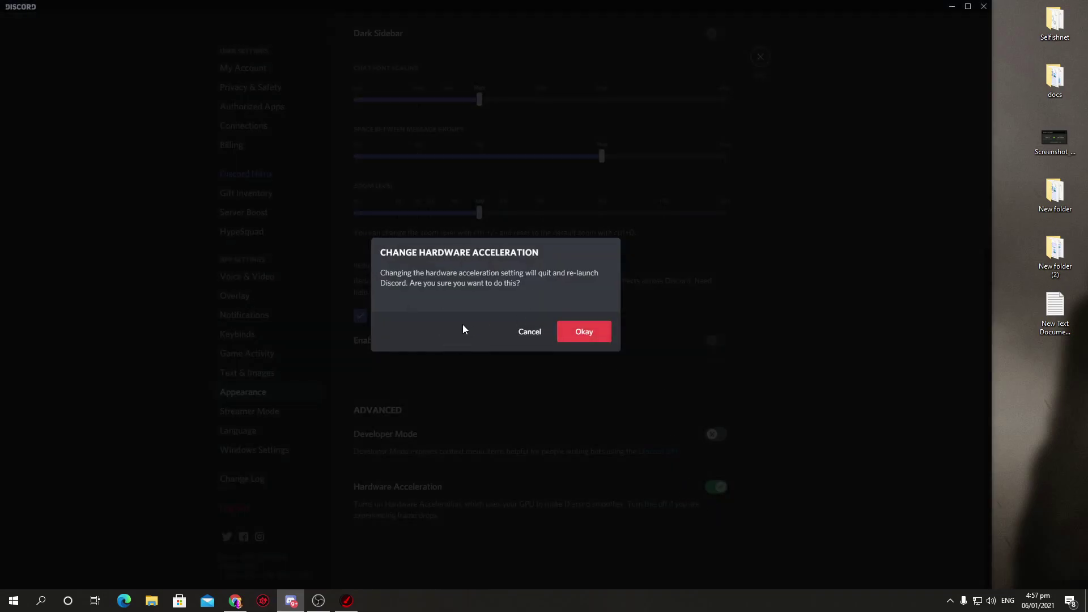
{"action": "left_click", "coordinate": [576, 334]}
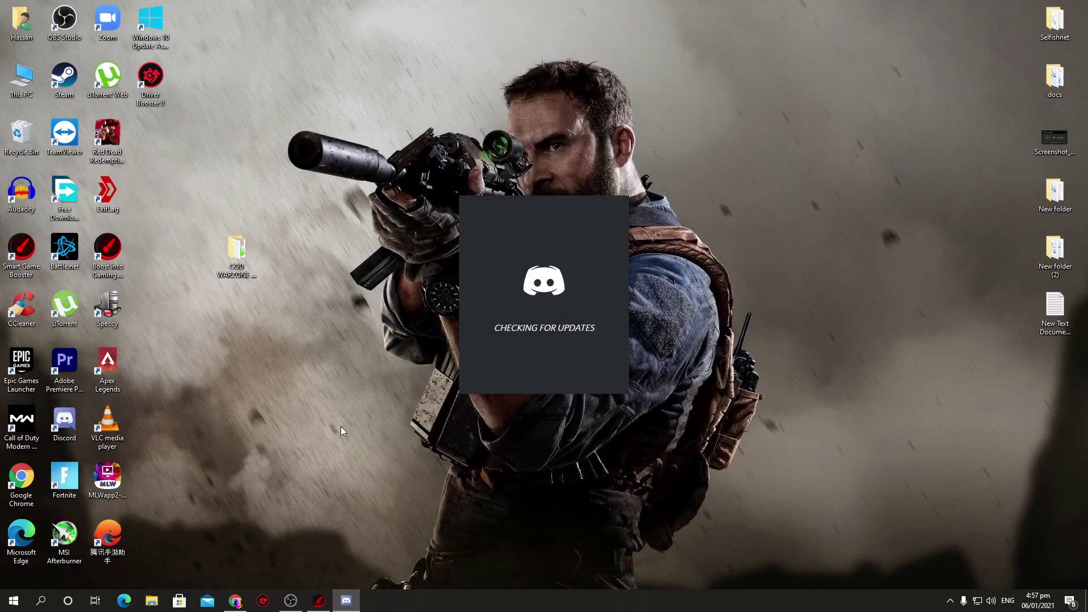